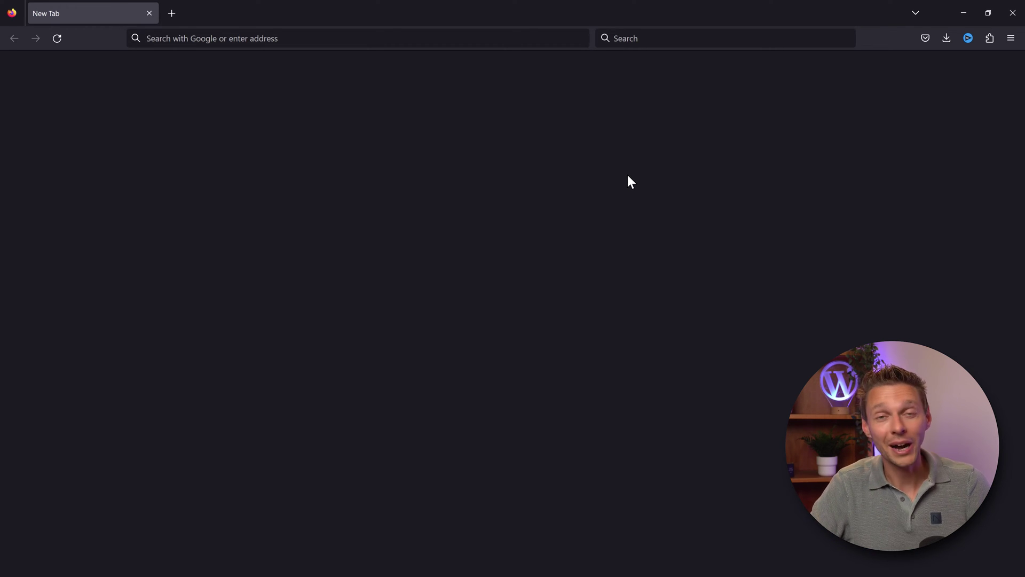
# Step: Load wpressdoctor.com/sync in Firefox to reach the Sync.com sign-up page
pyautogui.click(411, 40)
pyautogui.write('wpressdoctor.com/sync')
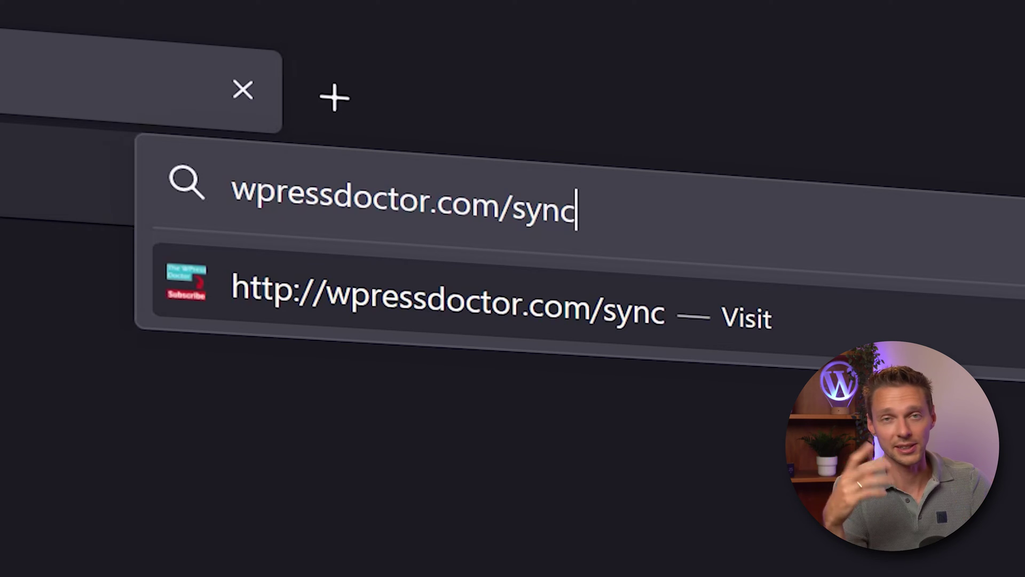
pyautogui.press('Return')
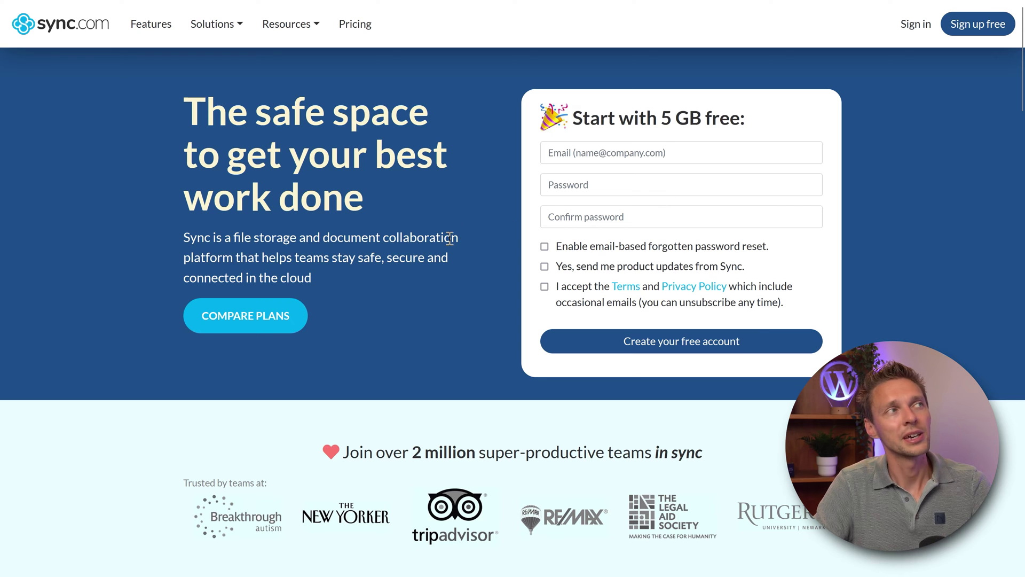
pyautogui.scroll(-2, 457, 235)
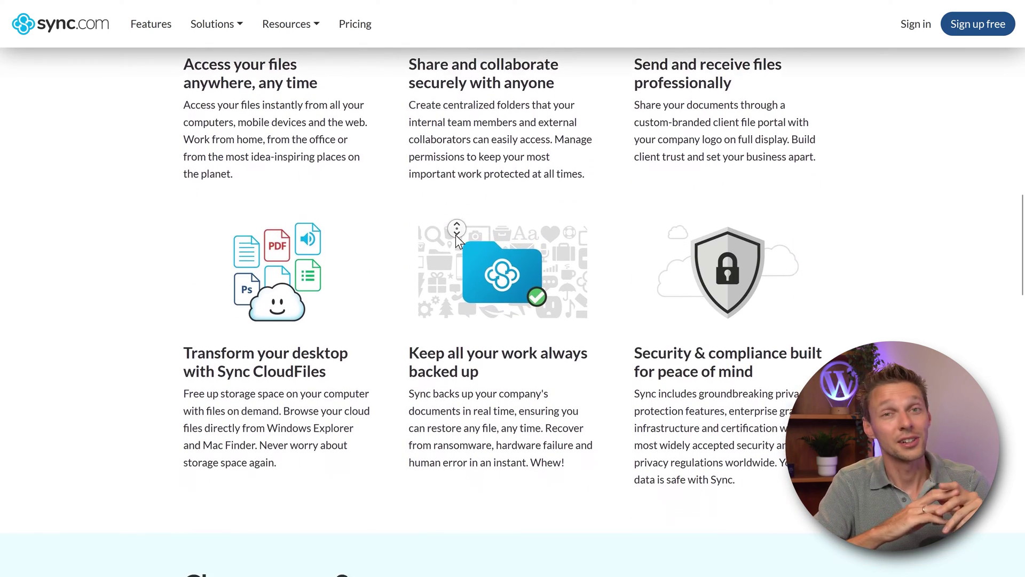
pyautogui.scroll(-9, 492, 283)
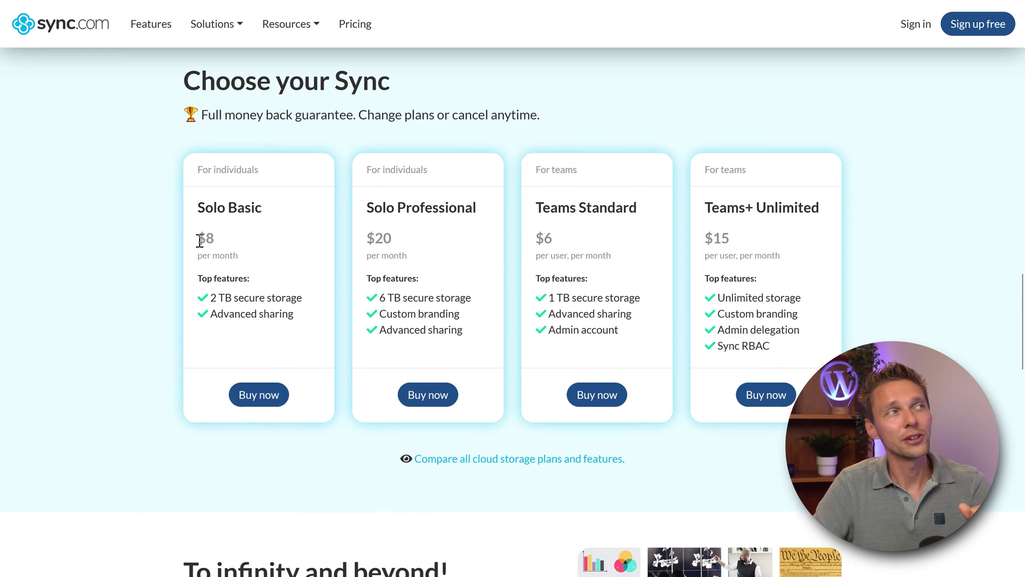
pyautogui.moveTo(200, 242); pyautogui.dragTo(215, 241)
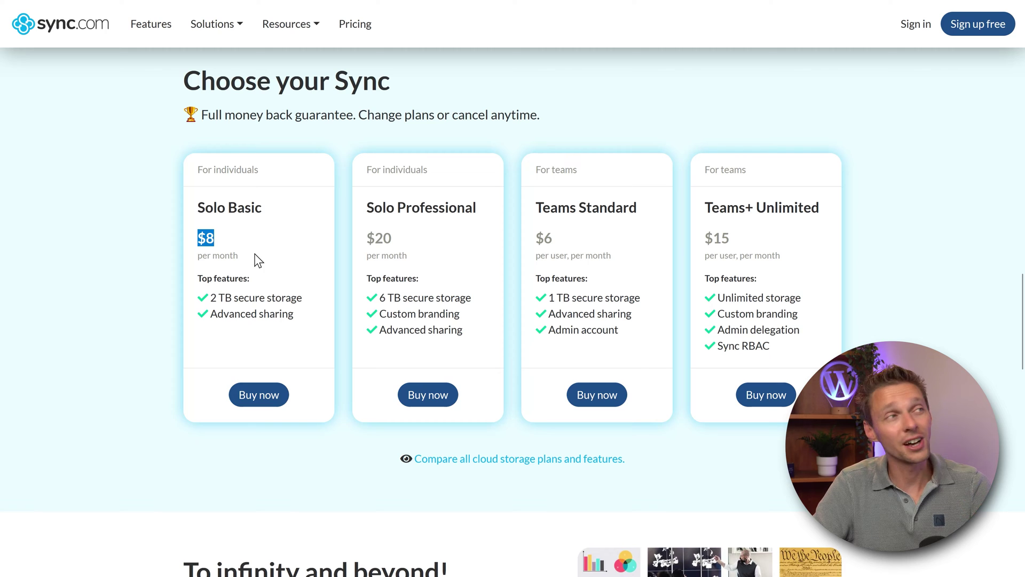
pyautogui.moveTo(394, 239); pyautogui.dragTo(362, 237)
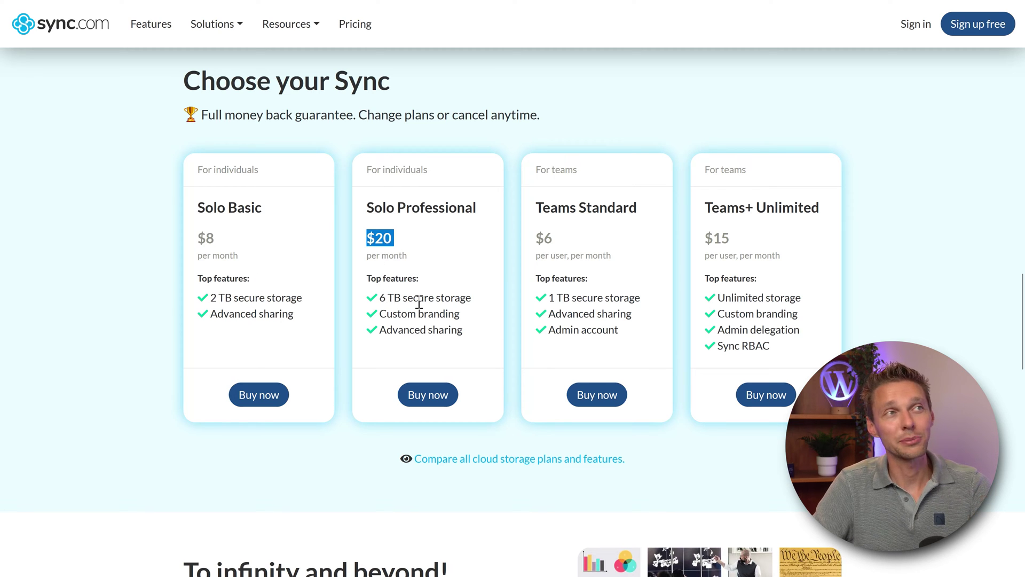
pyautogui.click(558, 213)
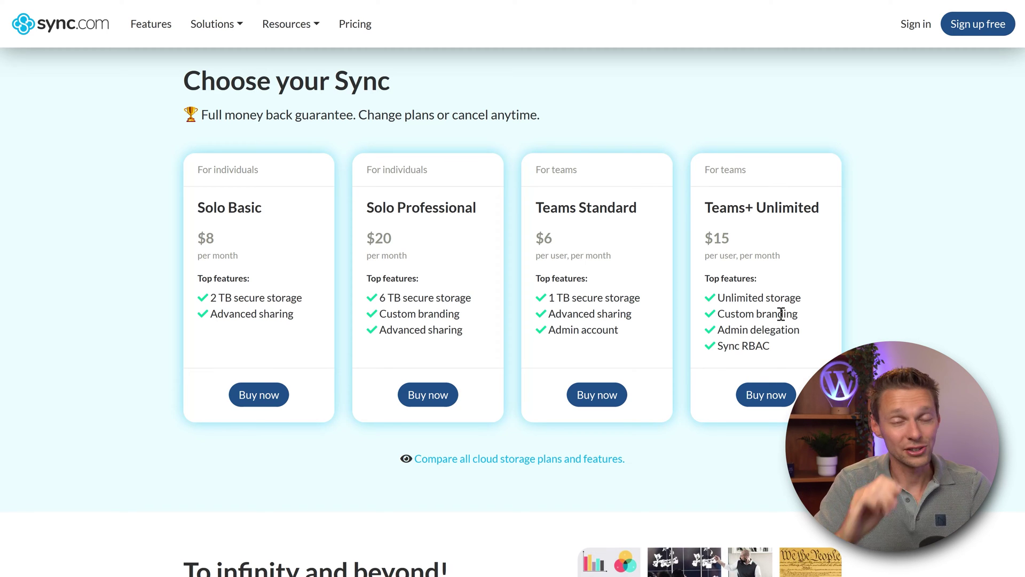
pyautogui.scroll(15, 908, 326)
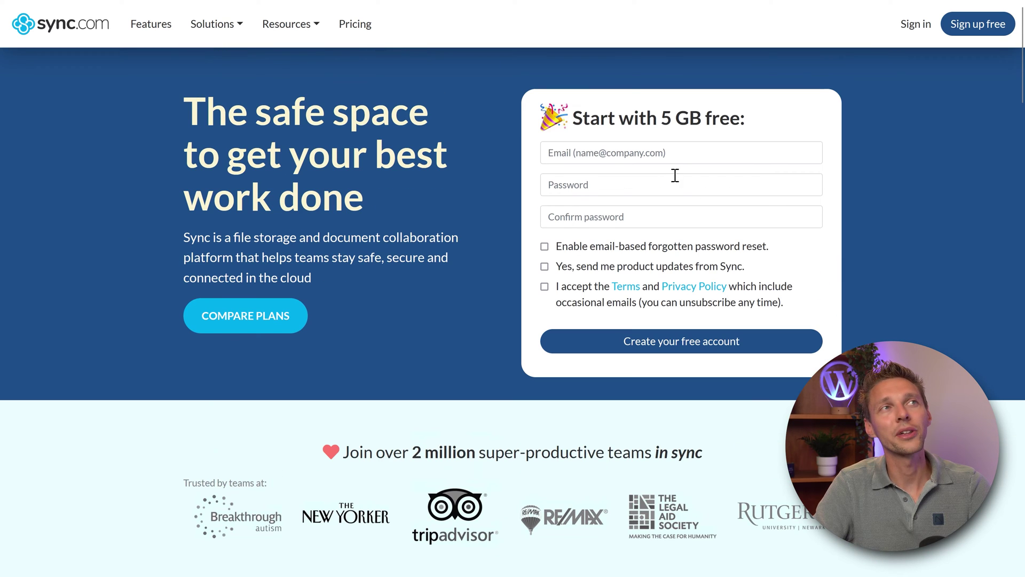
# Step: Create a free Sync.com account with autofilled credentials and accepted terms, then download the Windows installer
pyautogui.click(674, 156)
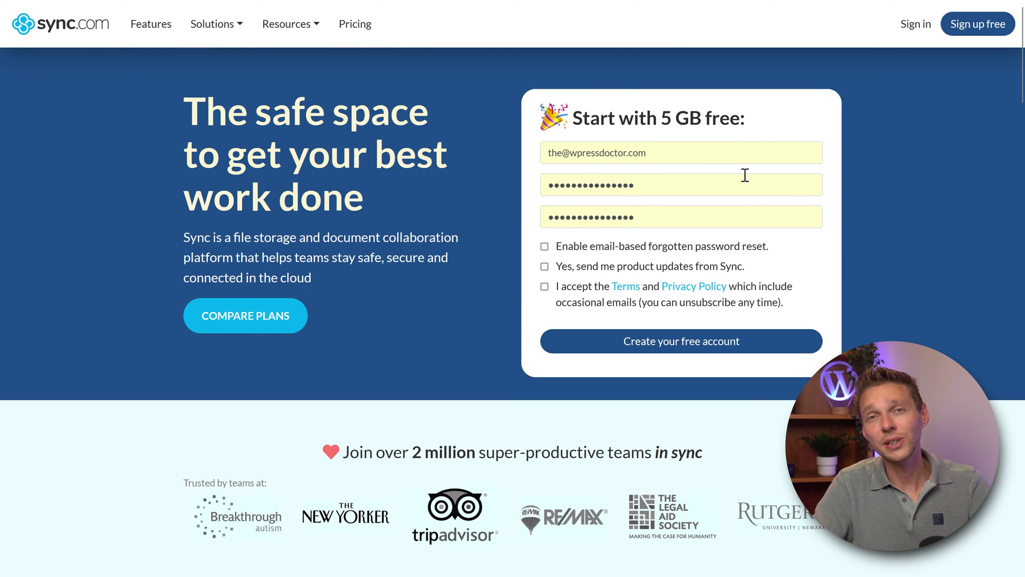
pyautogui.click(544, 287)
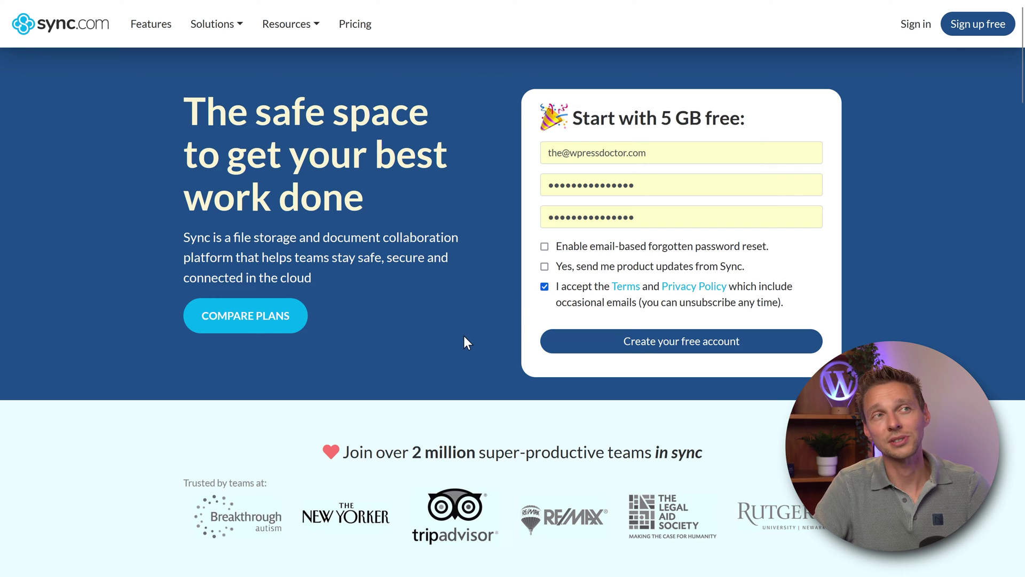
pyautogui.click(684, 348)
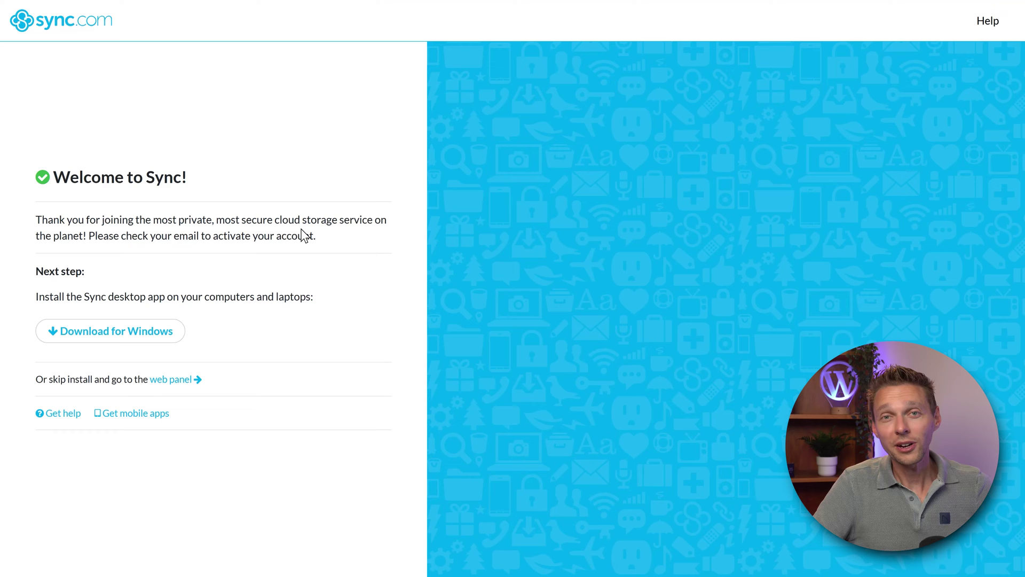
pyautogui.click(130, 335)
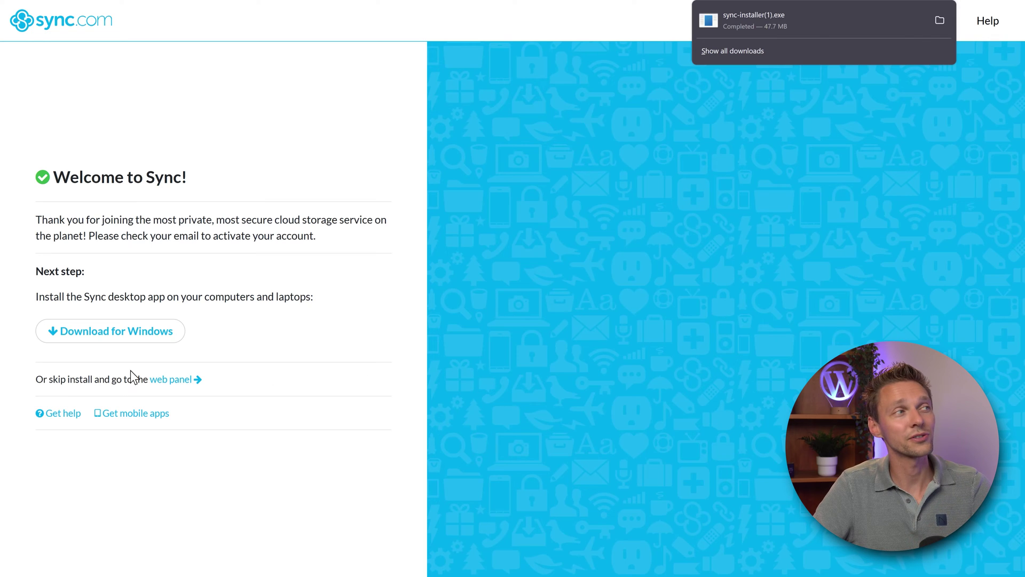
# Step: Skip the install, open the web panel and drag in Intro to Sync.com.mp4
pyautogui.click(183, 383)
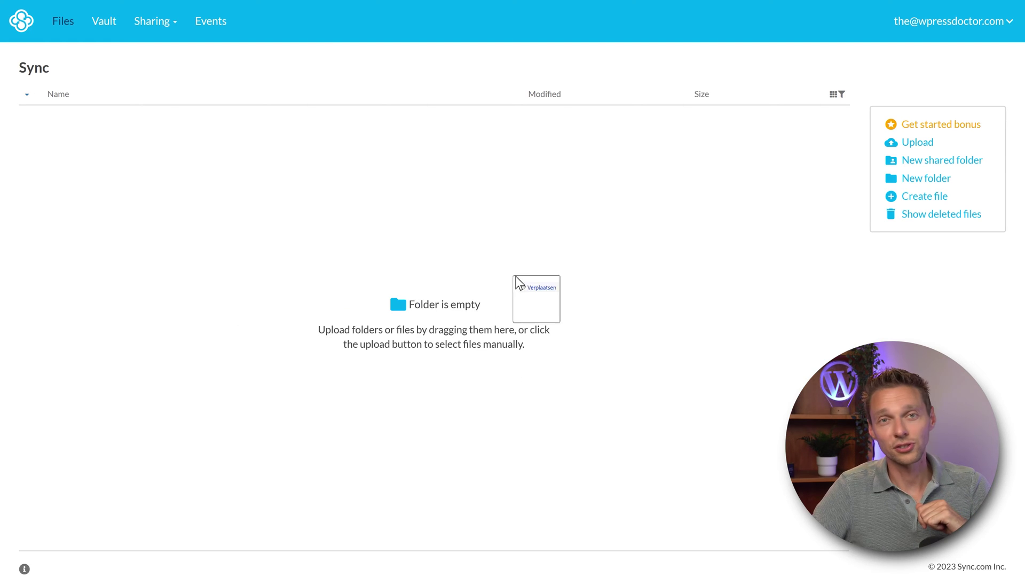
pyautogui.moveTo(515, 277); pyautogui.dragTo(536, 291)
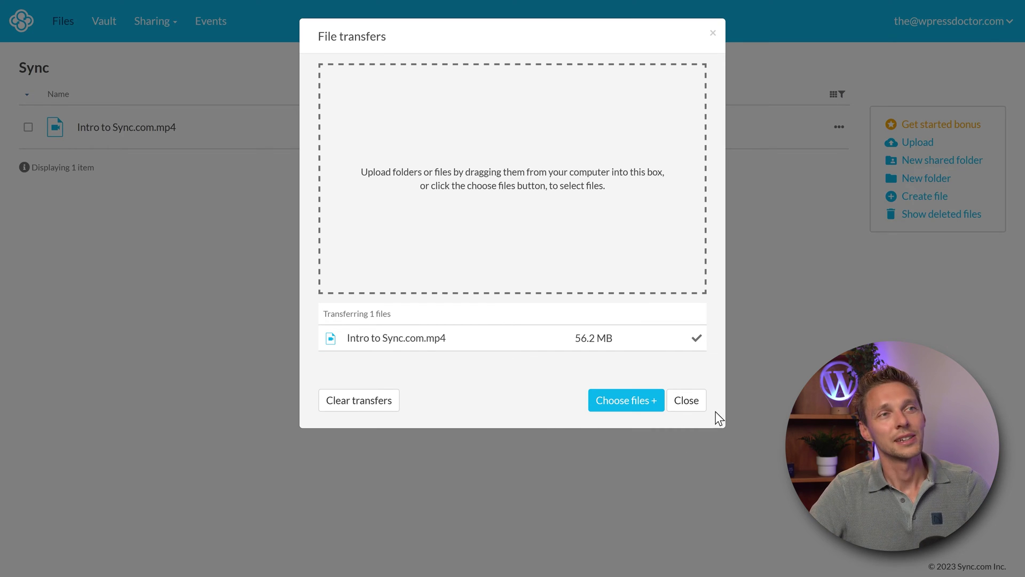
# Step: Close the transfers window and add a folder named 'Dont forget to subscribe'
pyautogui.click(688, 410)
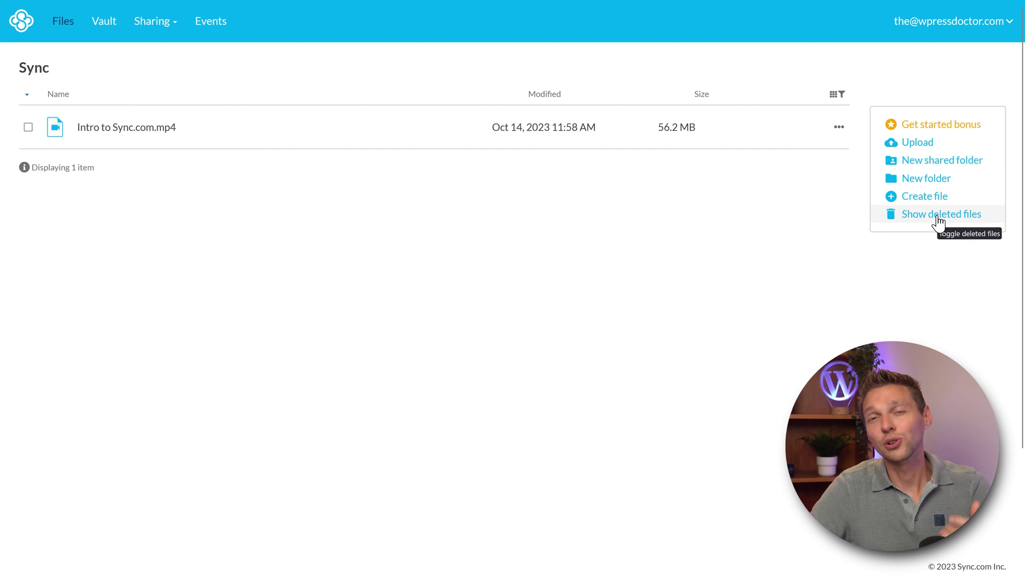
pyautogui.click(921, 183)
pyautogui.write('Dont forget to subscribe')
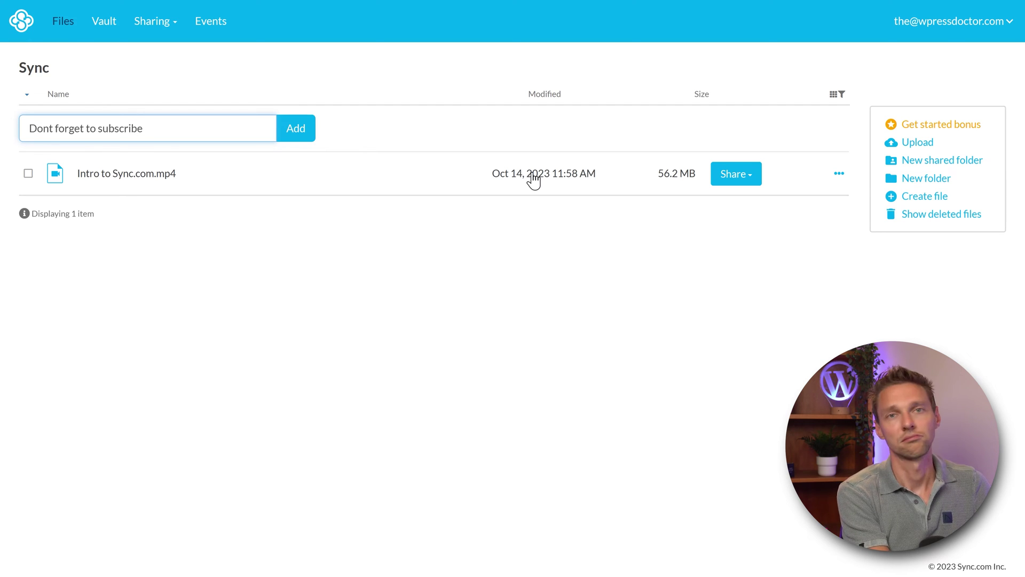
pyautogui.click(299, 130)
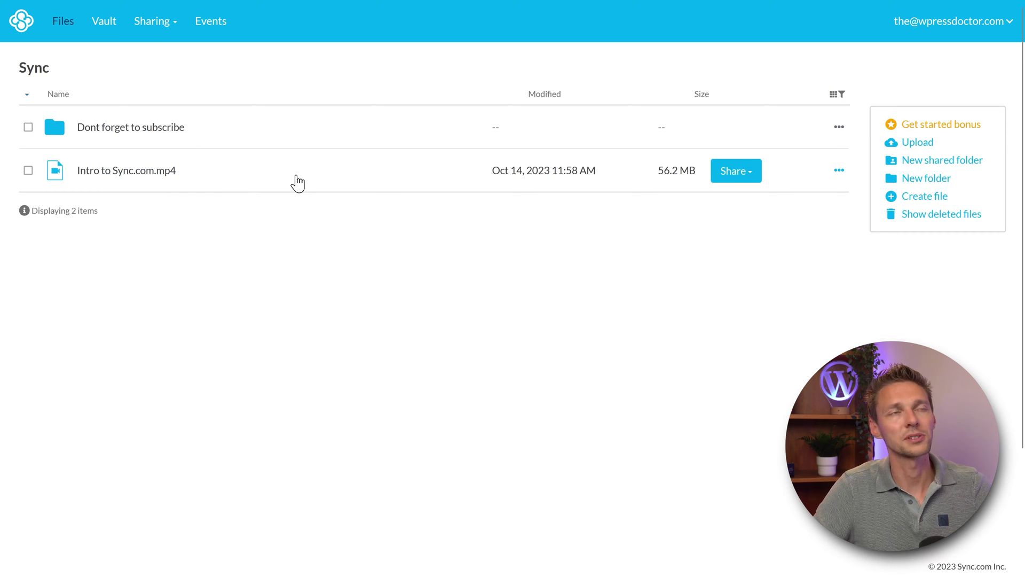
pyautogui.moveTo(394, 216); pyautogui.dragTo(440, 238)
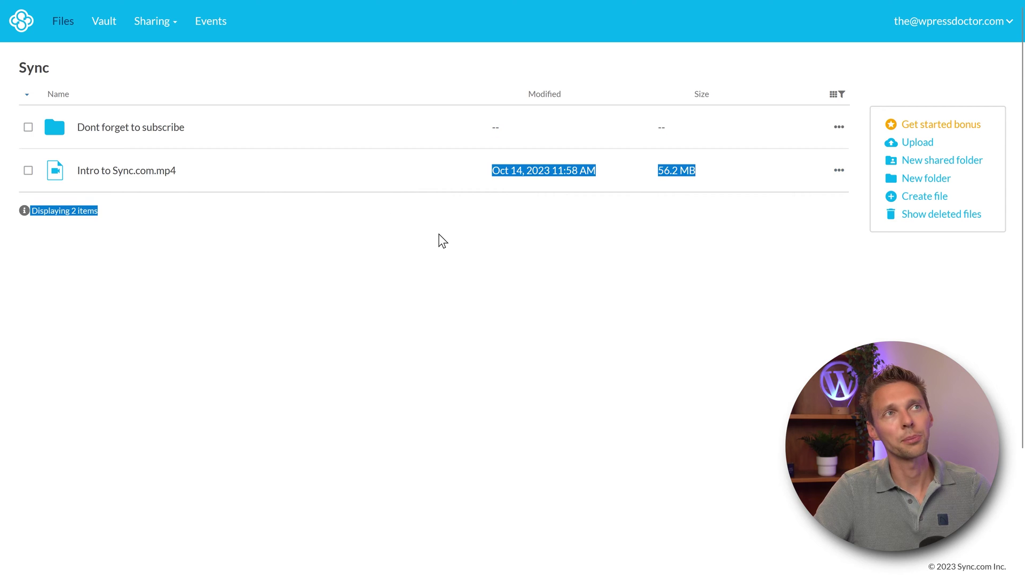
# Step: Move Intro to Sync.com.mp4 into the Dont forget to subscribe folder
pyautogui.click(839, 169)
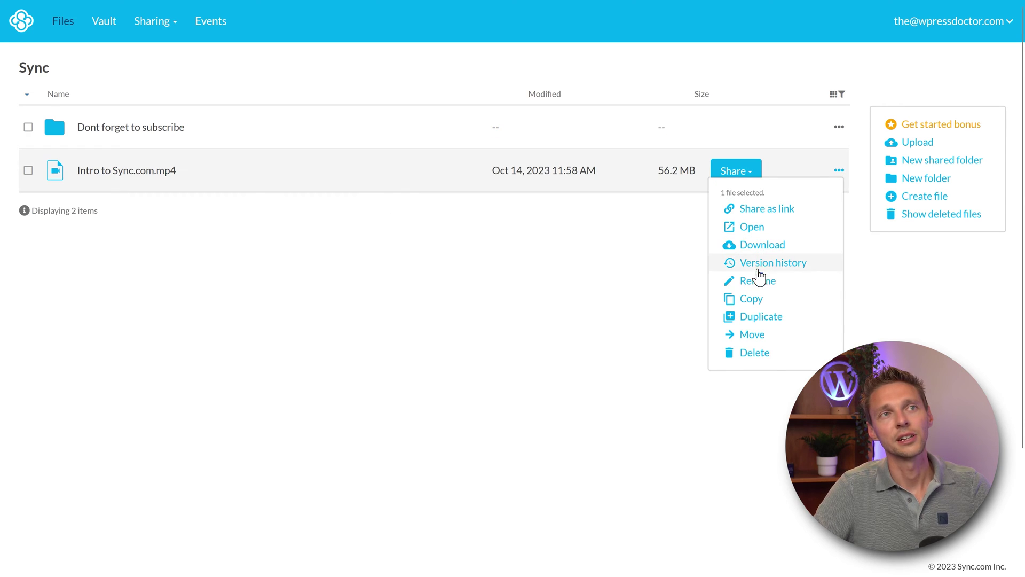
pyautogui.click(761, 337)
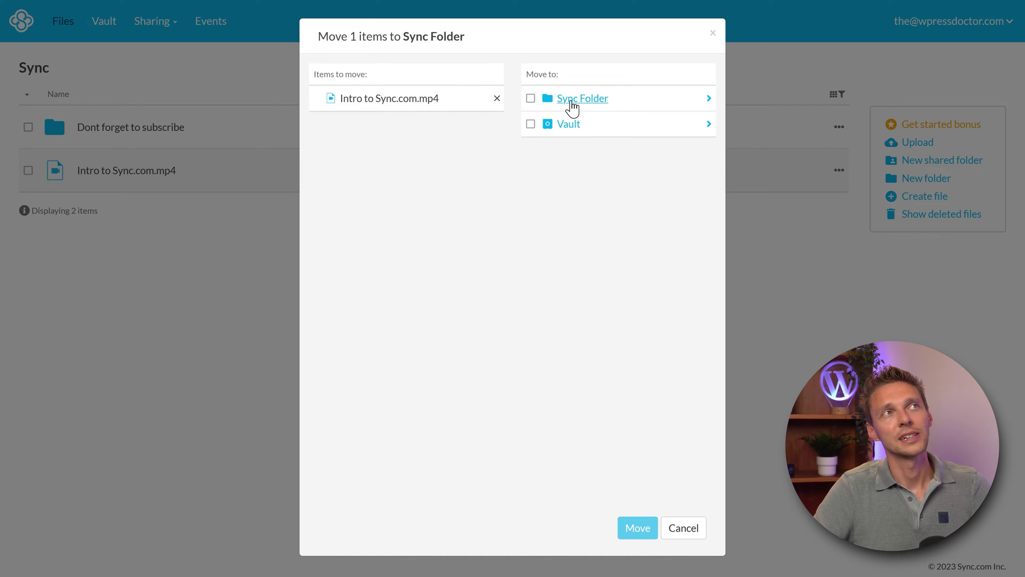
pyautogui.click(572, 102)
pyautogui.click(531, 123)
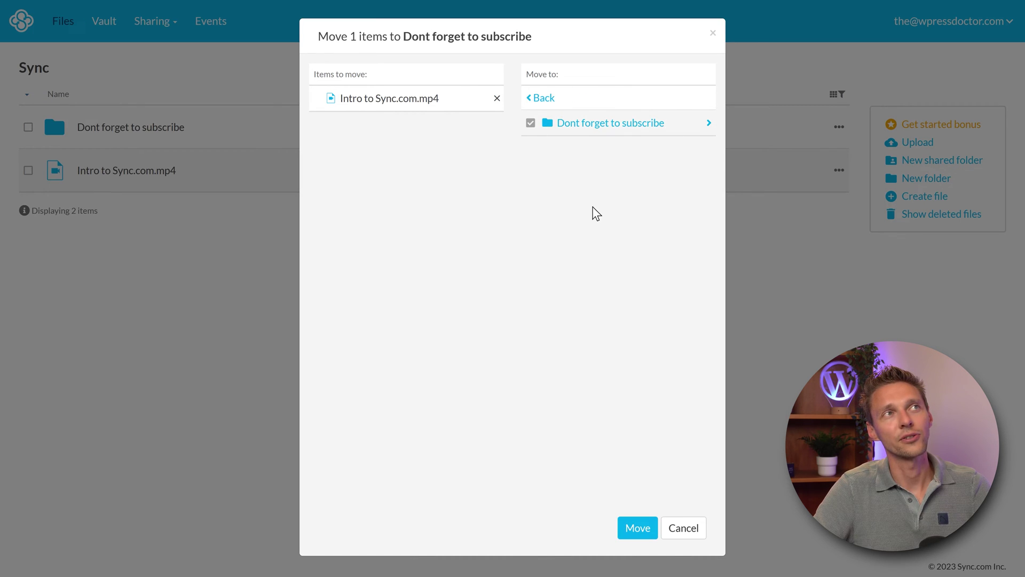
pyautogui.click(646, 532)
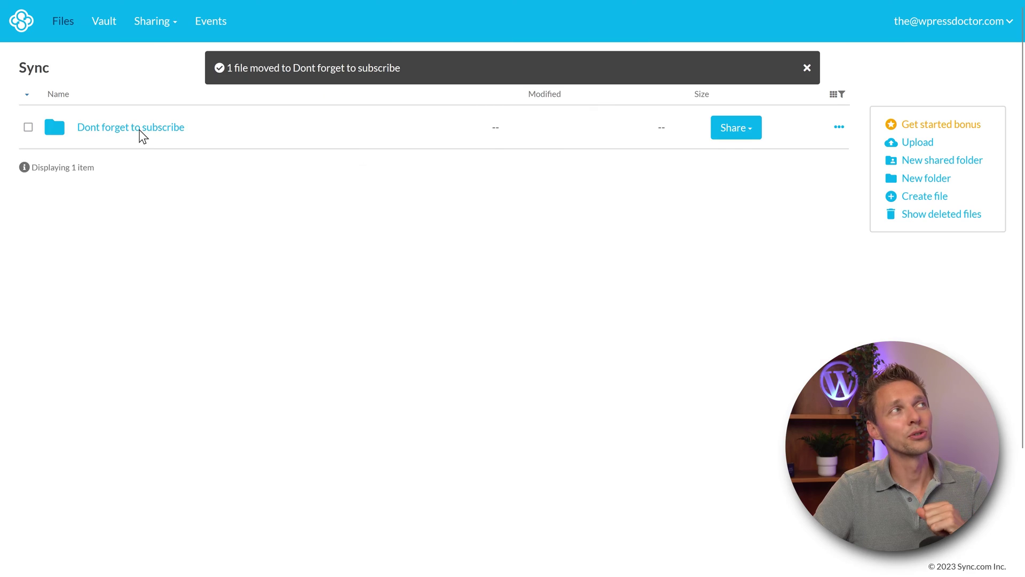
# Step: Open that folder and move Intro to Sync.com.mp4 on into the Vault
pyautogui.click(139, 130)
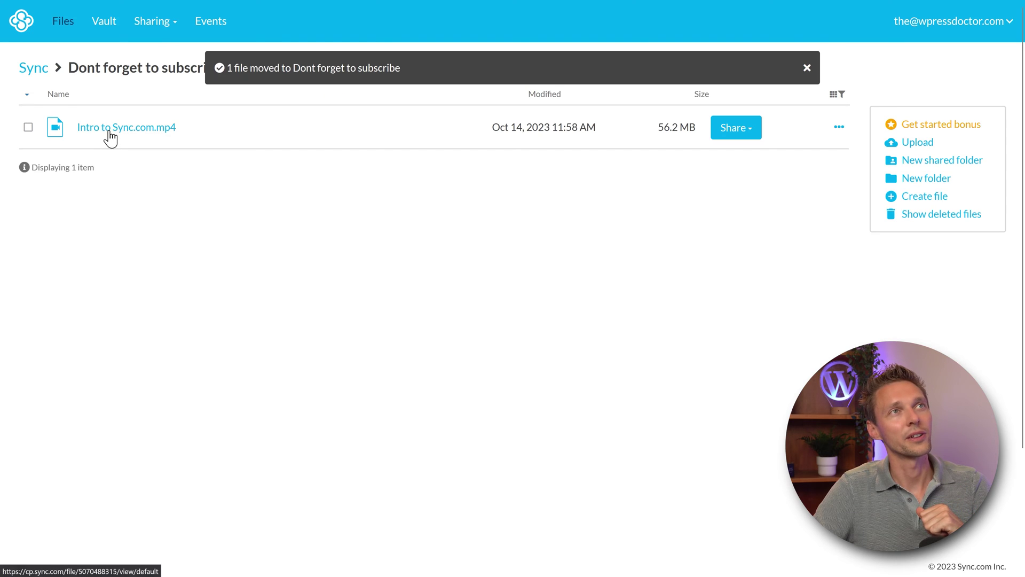
pyautogui.click(29, 128)
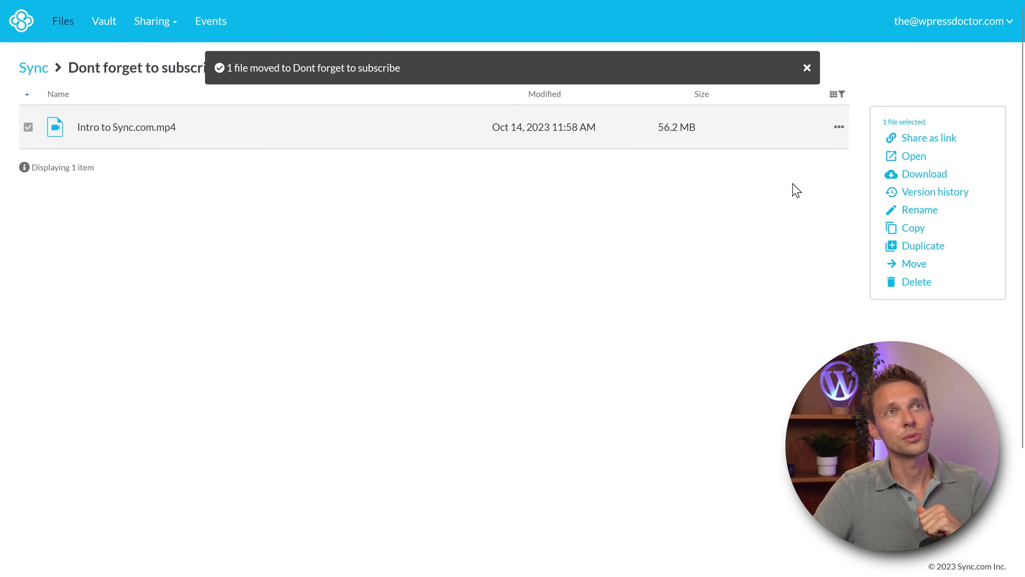
pyautogui.click(839, 127)
pyautogui.click(758, 291)
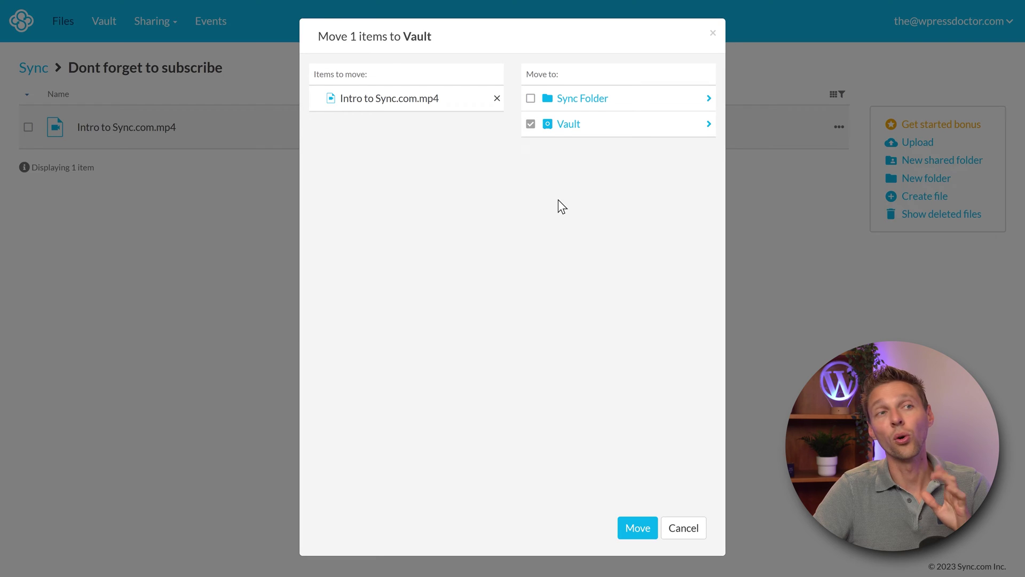
pyautogui.click(575, 127)
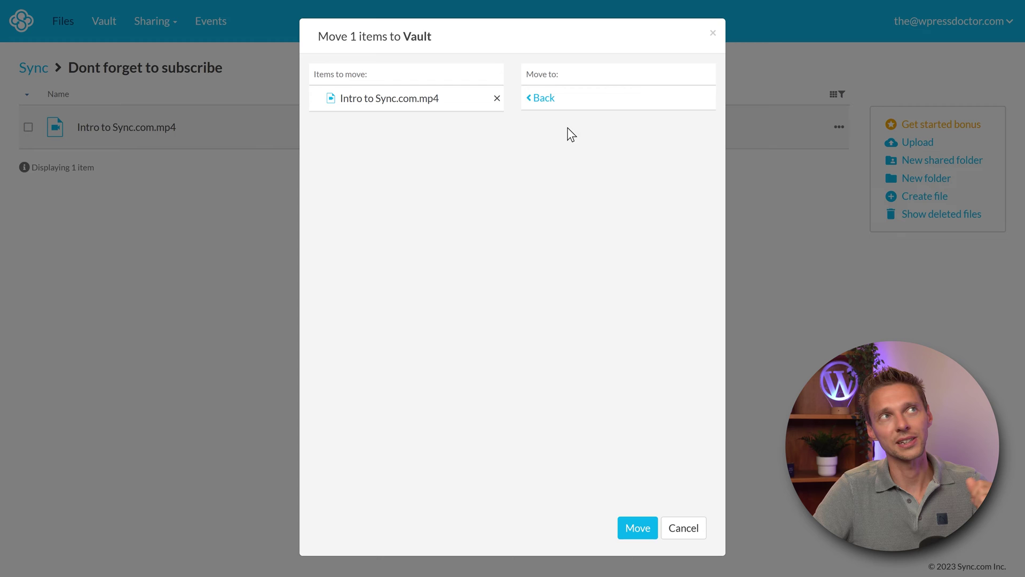
pyautogui.click(544, 99)
pyautogui.click(550, 121)
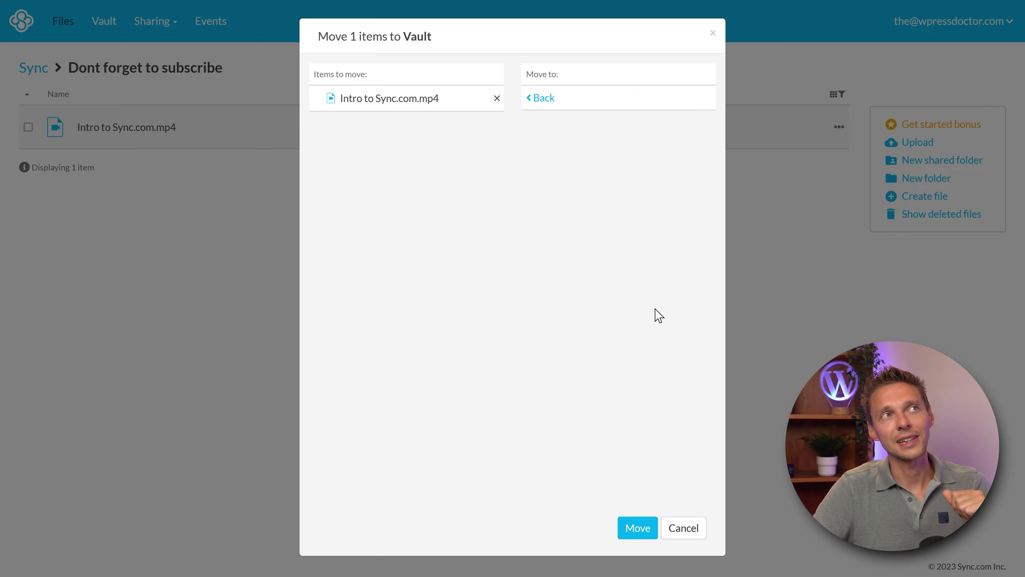
pyautogui.click(638, 528)
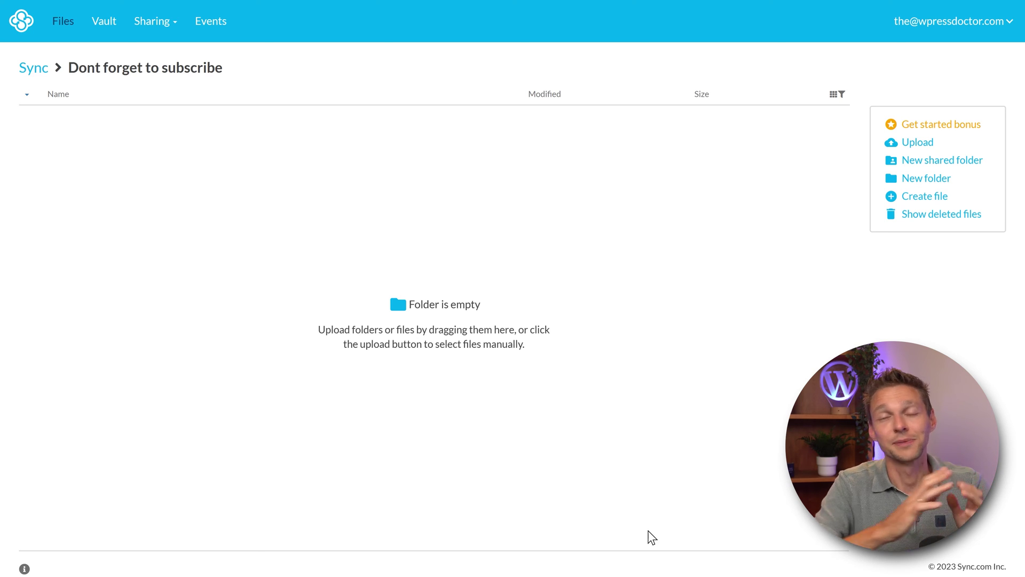
# Step: Switch to the Vault, where the 56.2 MB Intro to Sync.com.mp4 is listed
pyautogui.click(104, 22)
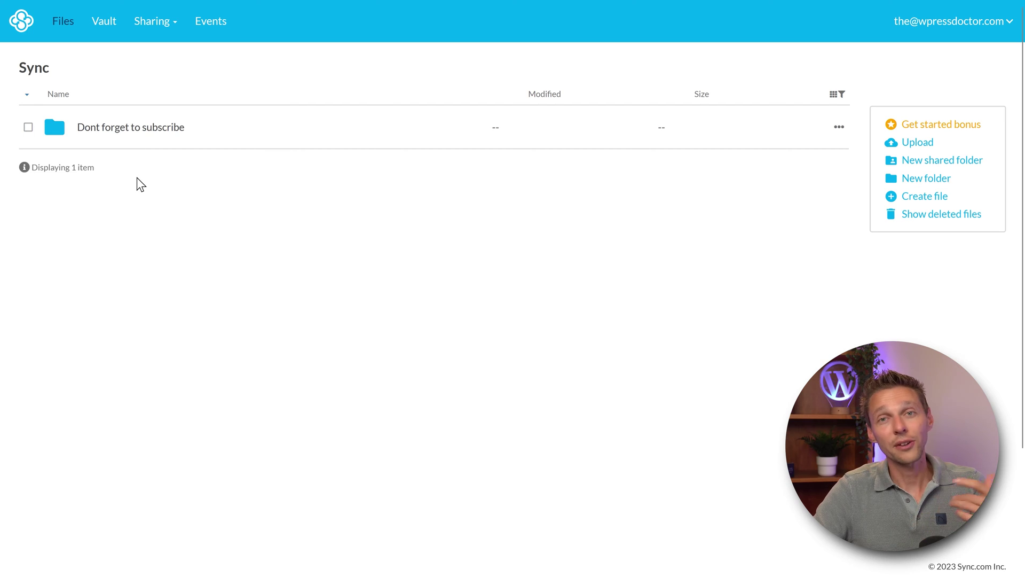
pyautogui.click(114, 128)
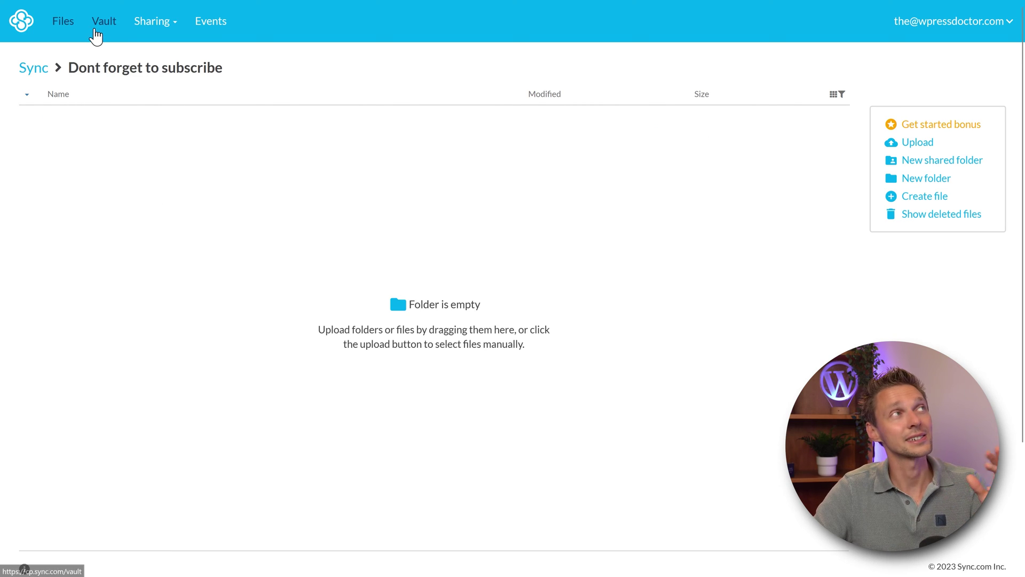
pyautogui.click(102, 24)
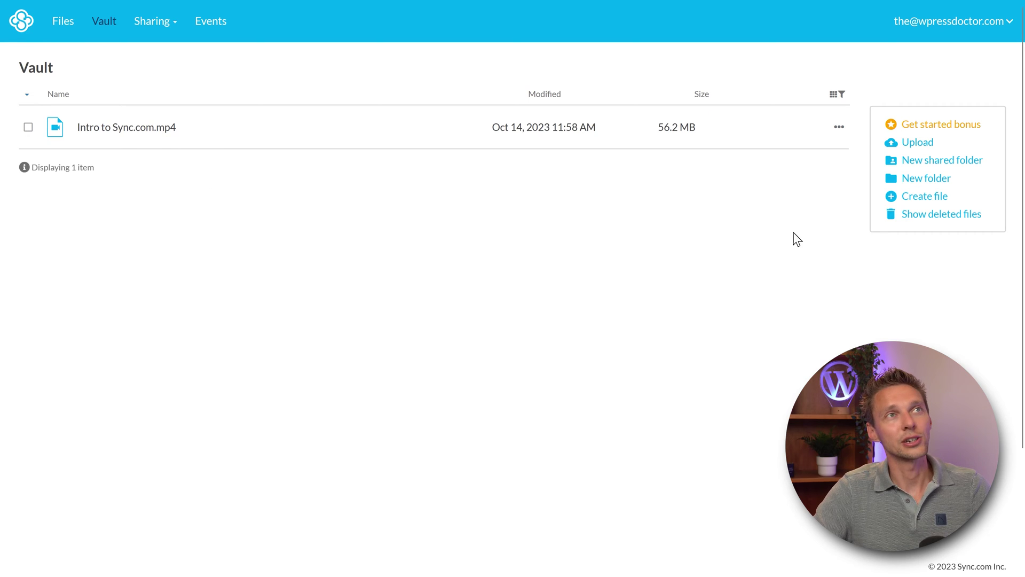
pyautogui.moveTo(849, 145)
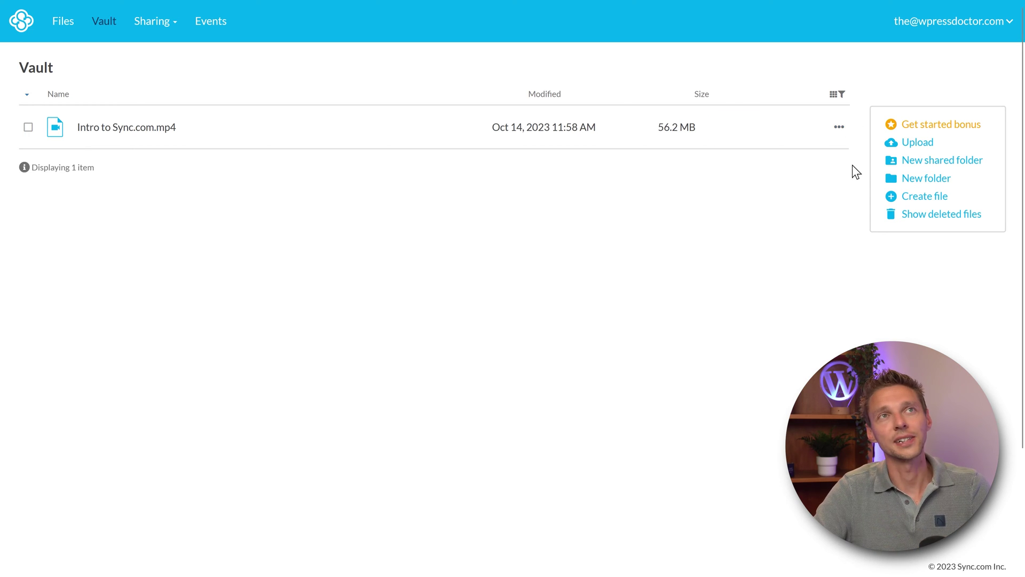
# Step: Move Intro to Sync.com.mp4 from the Vault to Sync Folder > Dont forget to subscribe
pyautogui.click(840, 129)
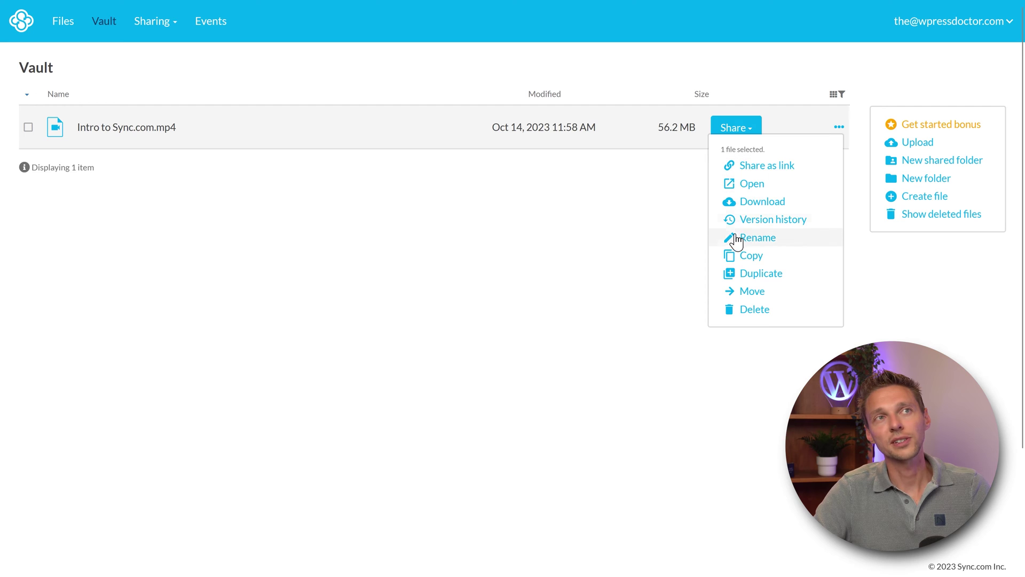
pyautogui.click(739, 296)
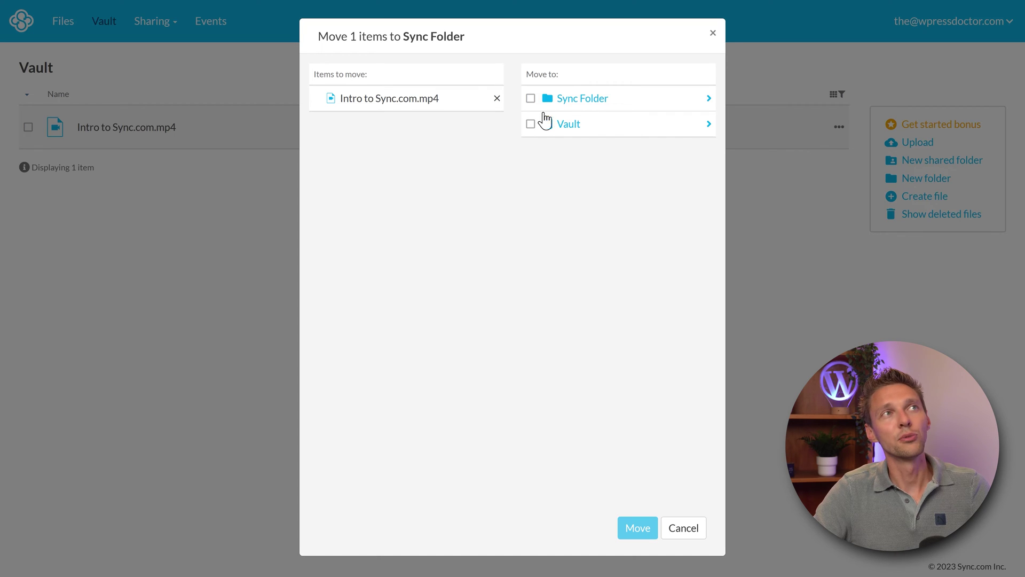
pyautogui.click(571, 102)
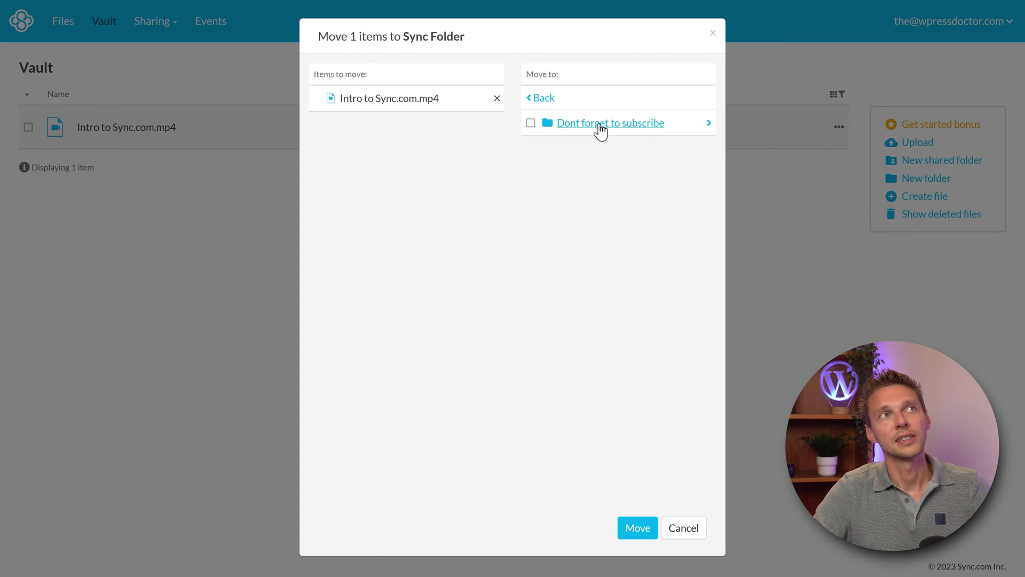
pyautogui.click(530, 124)
pyautogui.click(640, 528)
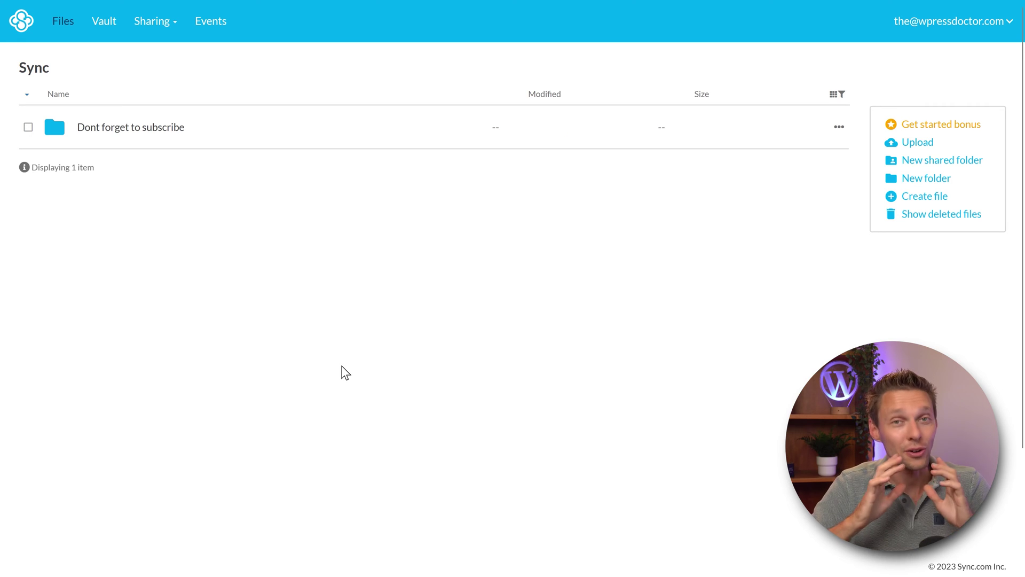
# Step: Sign into Sync Setup with the existing account's email and password, keeping C:\Users\info\Sync as folder
pyautogui.click(492, 311)
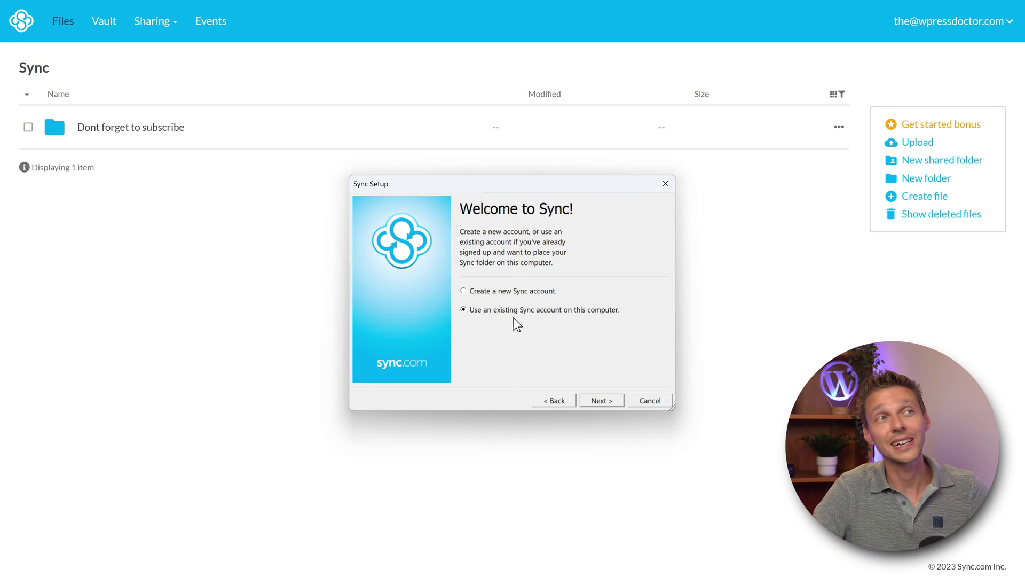
pyautogui.click(602, 401)
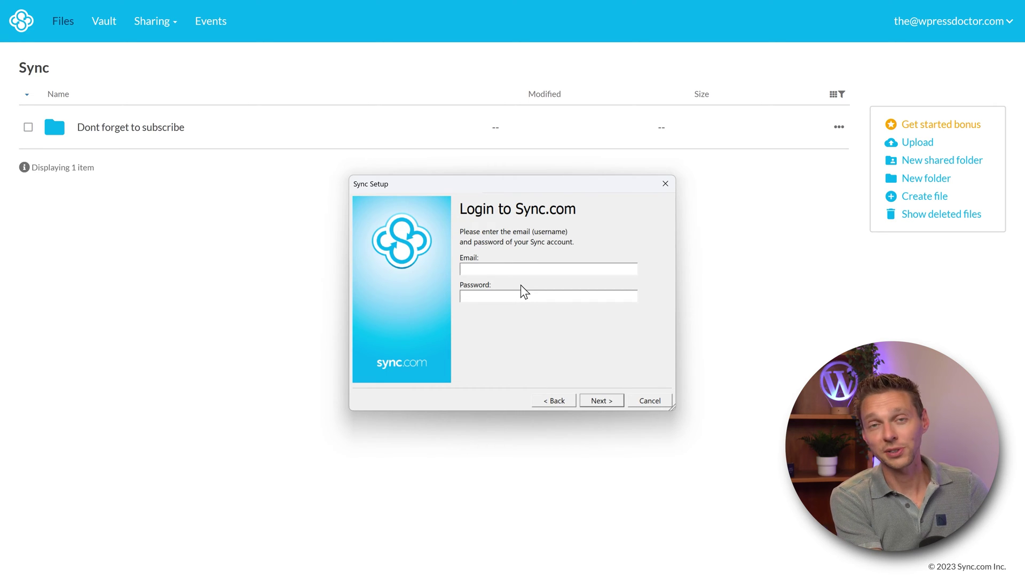
pyautogui.press('Tab')
pyautogui.write('***************')
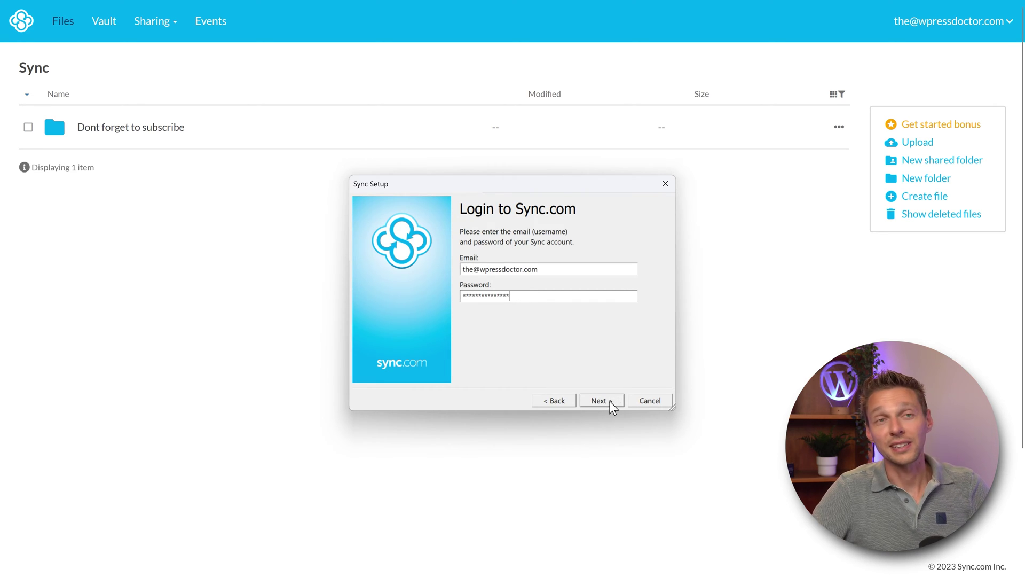
pyautogui.click(611, 402)
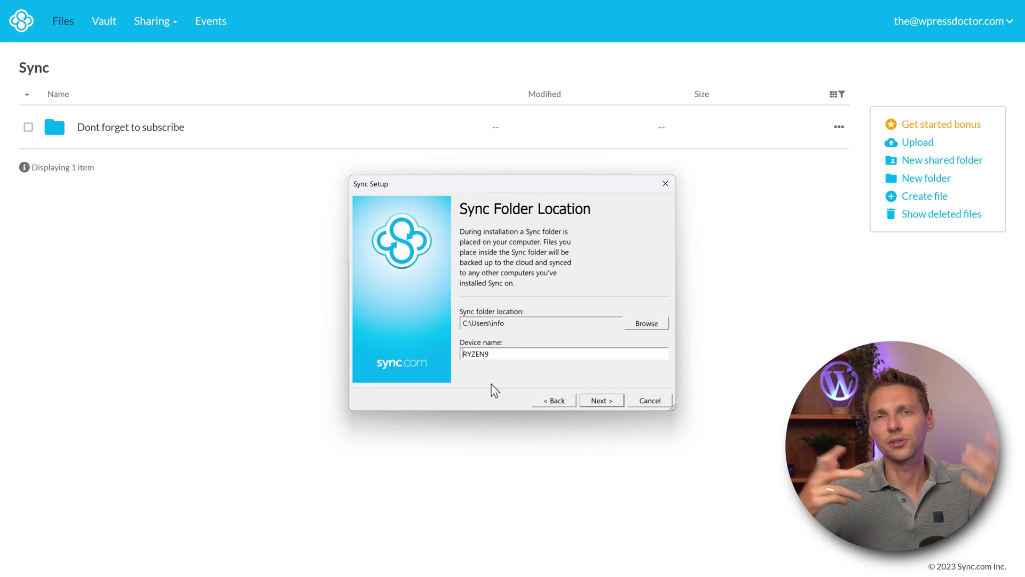
pyautogui.click(600, 401)
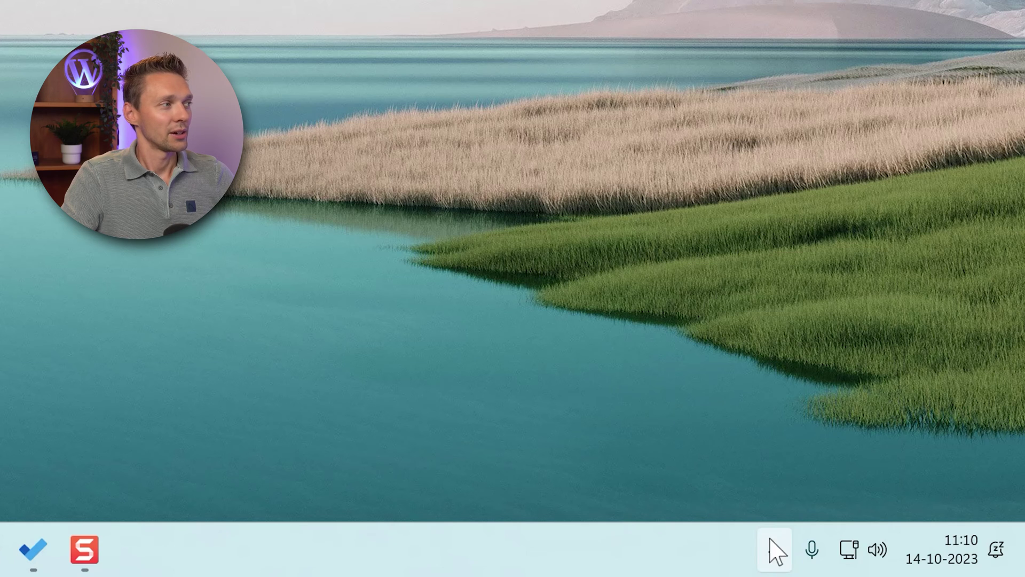
# Step: Reveal the hidden notification-area icons to find the running Sync app
pyautogui.click(775, 555)
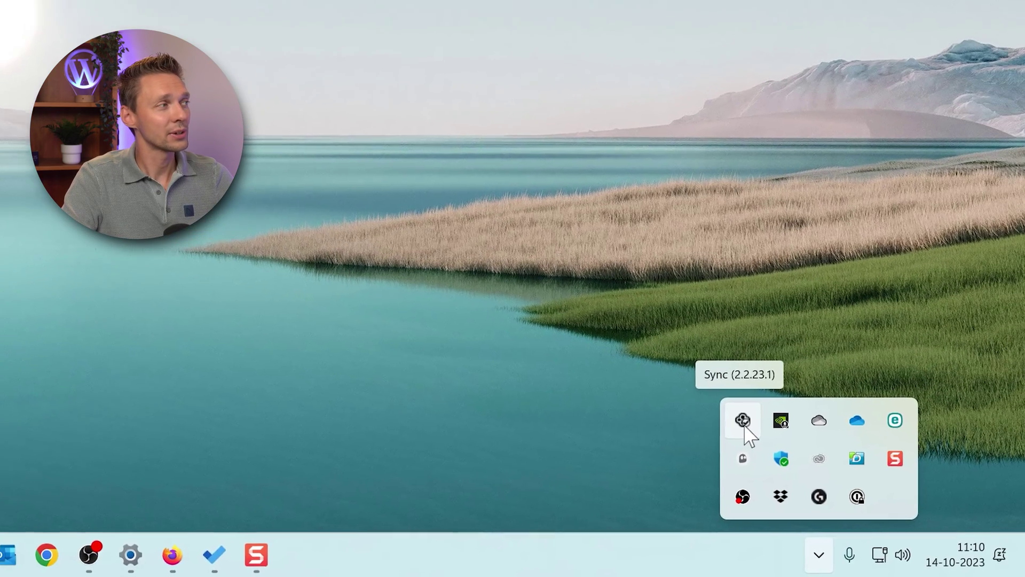
# Step: Open the Sync tray app and its gear menu to reach Open Sync Folder
pyautogui.click(743, 422)
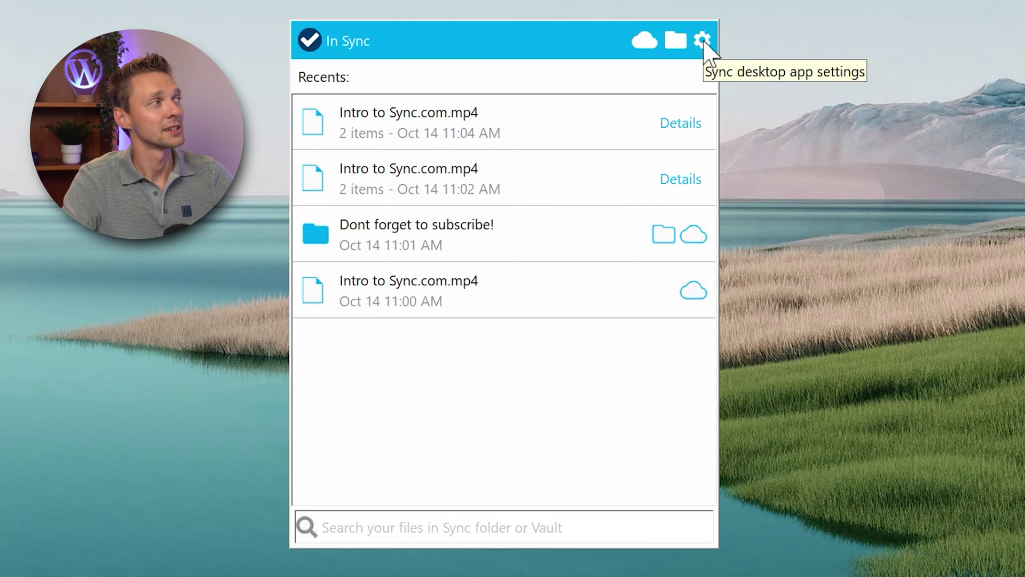
pyautogui.click(703, 42)
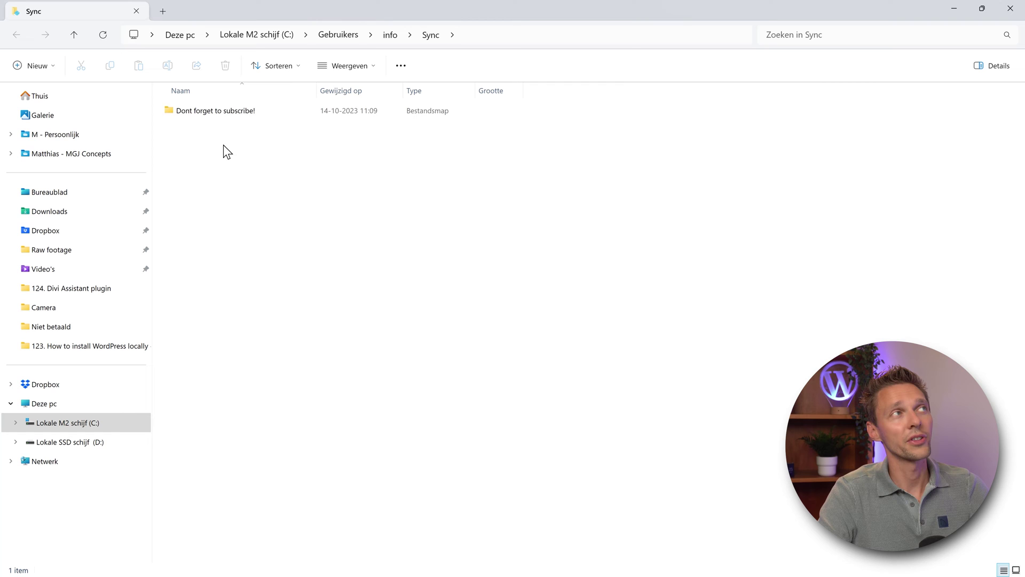
# Step: Open the local 'Dont forget to subscribe!' folder in File Explorer and see that it is still empty
pyautogui.click(219, 113)
pyautogui.doubleClick(254, 113)
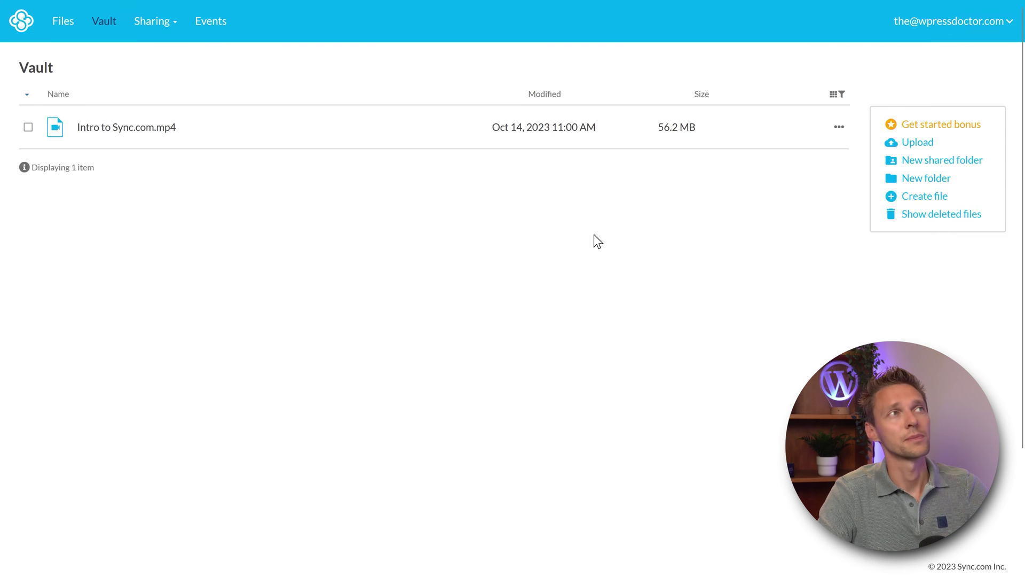
# Step: Move Intro to Sync.com.mp4 from the Vault into Sync Folder › 'Dont forget to subscribe!'
pyautogui.click(29, 127)
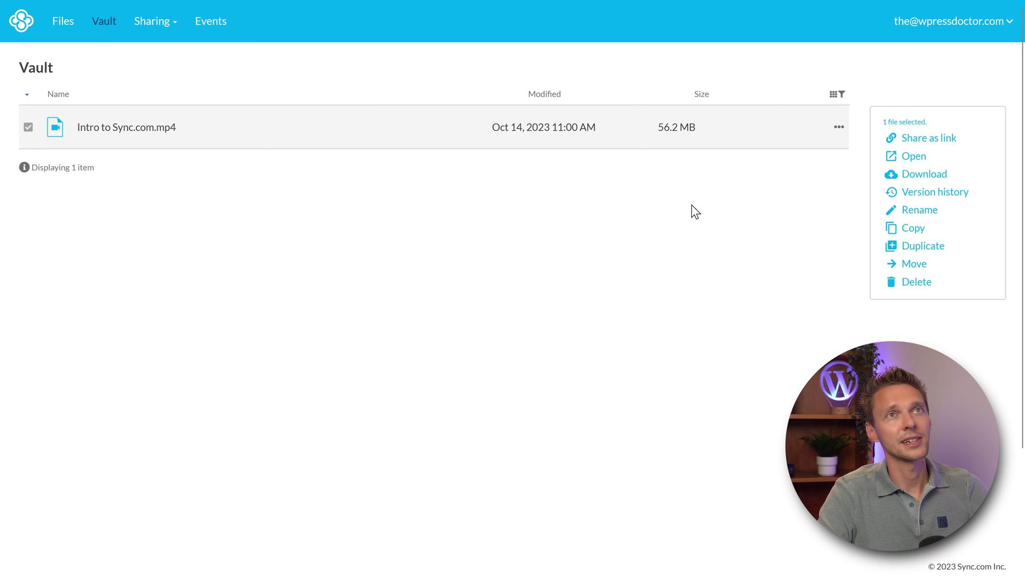
pyautogui.click(923, 264)
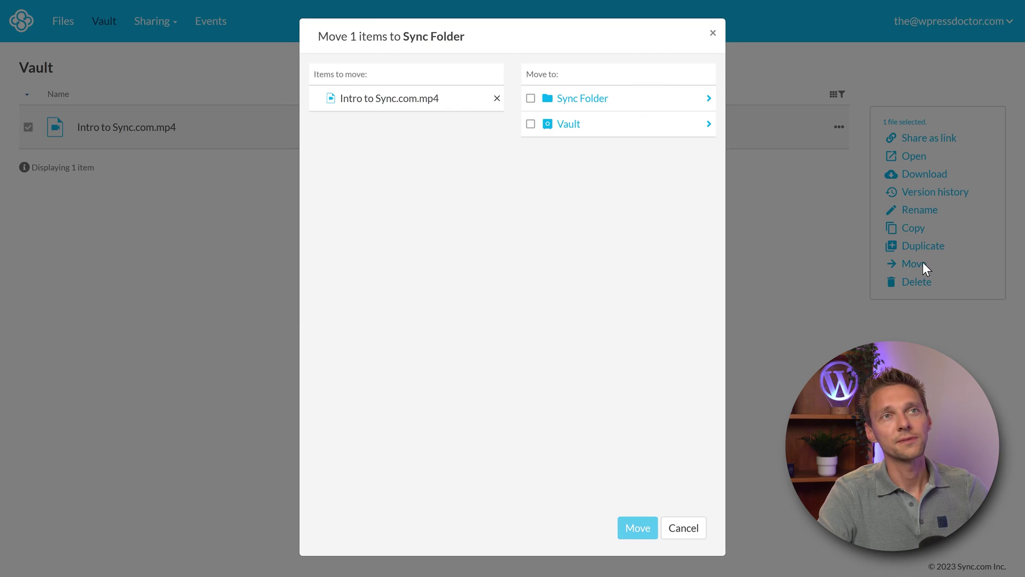
pyautogui.click(577, 106)
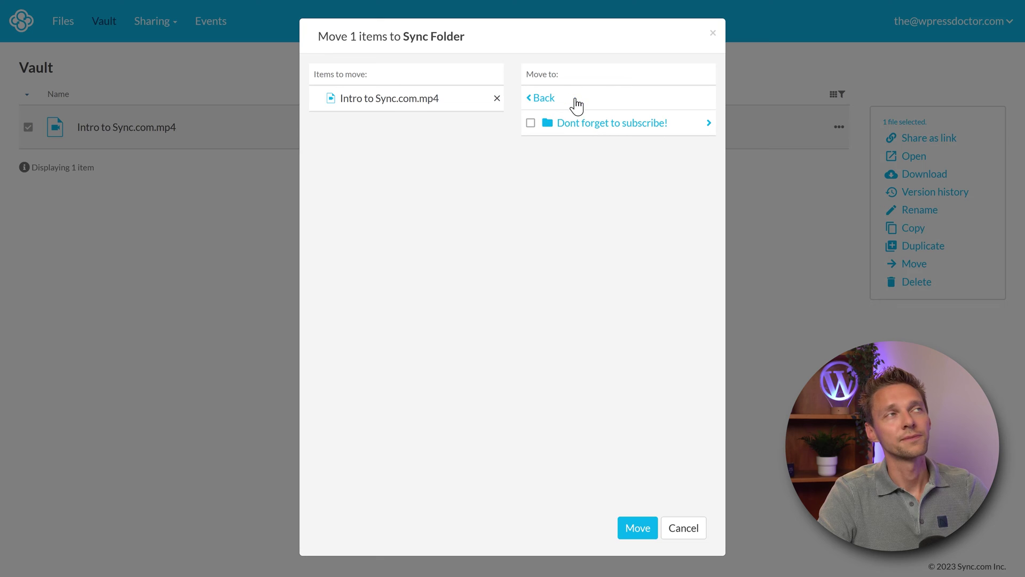
pyautogui.click(579, 129)
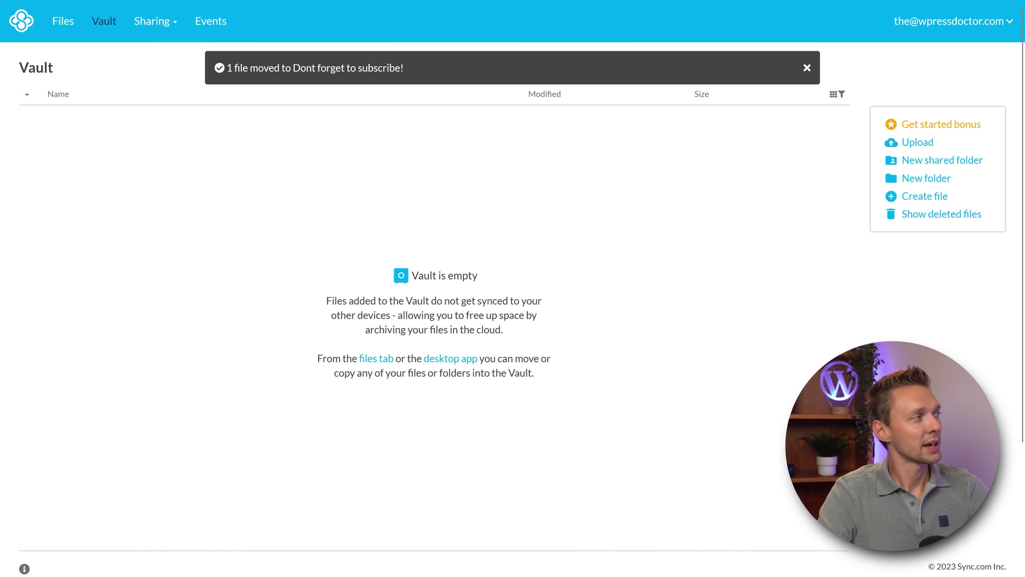
# Step: Go up to the Sync folder in Explorer and reopen 'Dont forget to subscribe!' to find the Intro to Sync.com video
pyautogui.hotkey('alt', 'Tab')
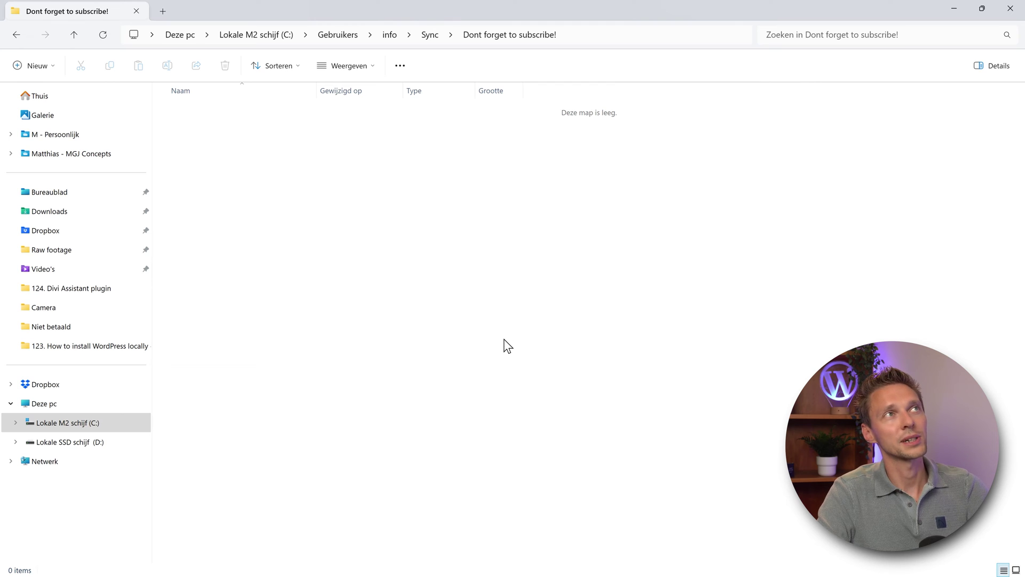
pyautogui.hotkey('alt', 'Up')
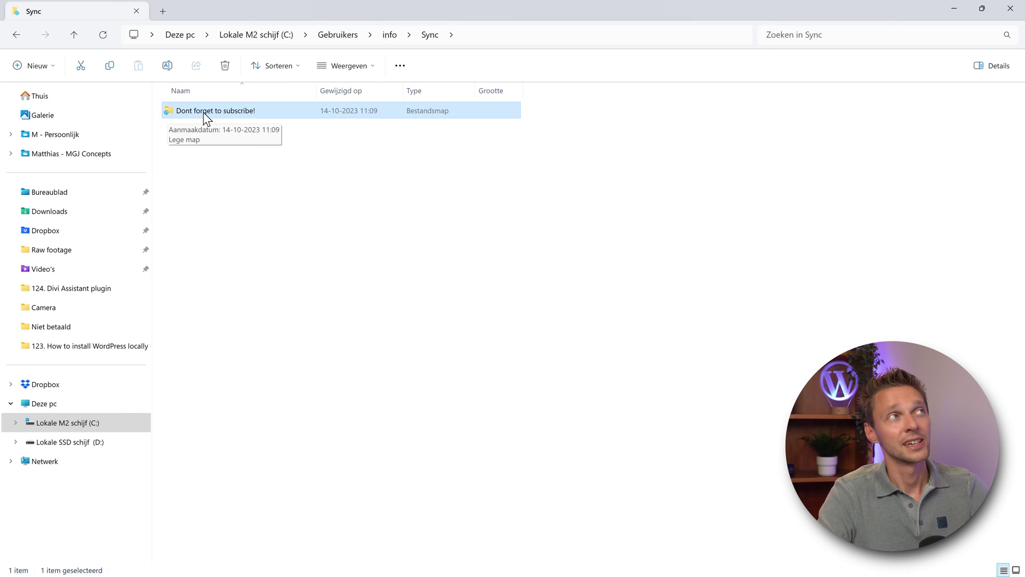
pyautogui.click(224, 194)
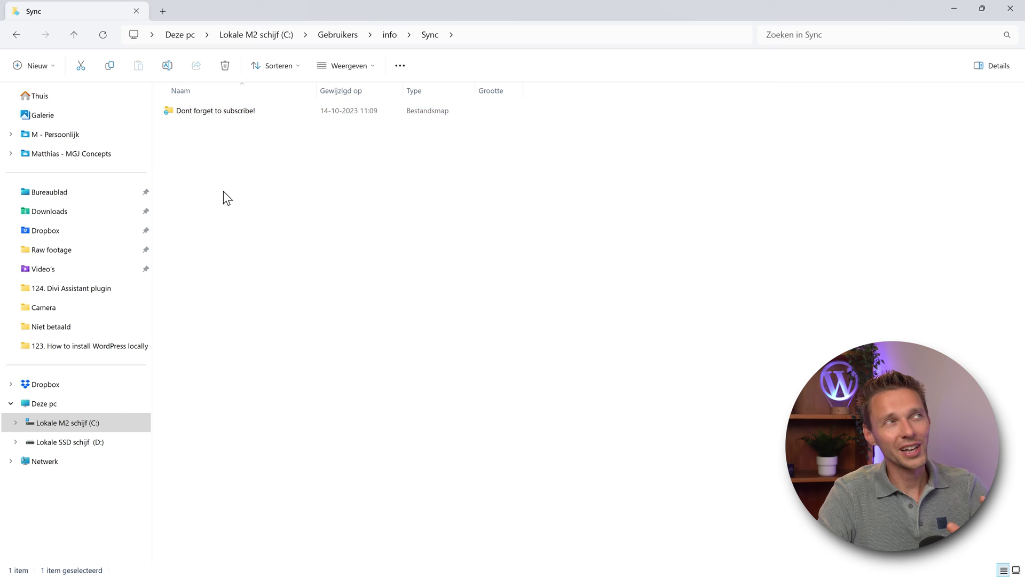
pyautogui.doubleClick(224, 111)
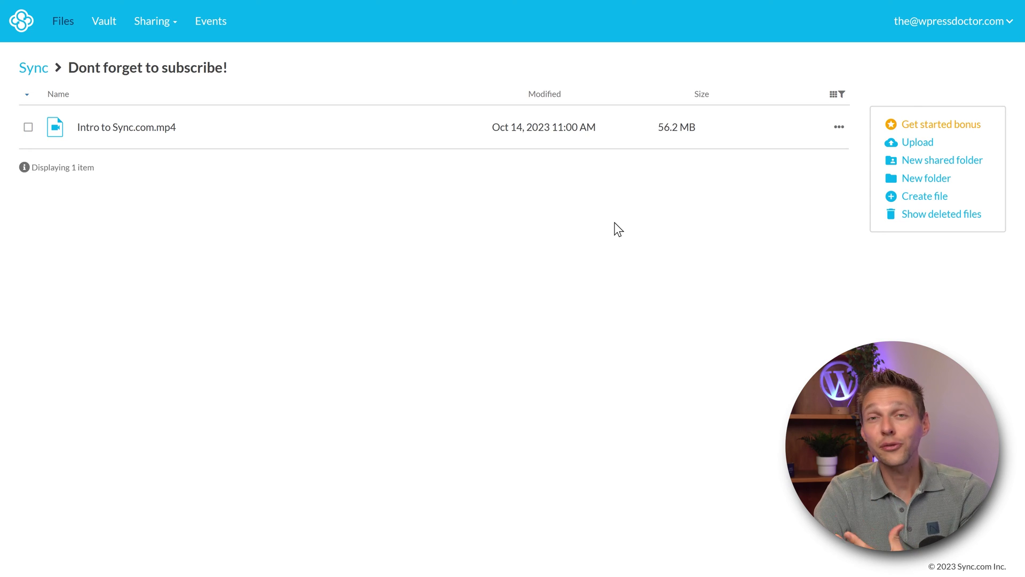
# Step: Try sharing Intro to Sync.com.mp4 as a link, which prompts for account verification
pyautogui.click(837, 131)
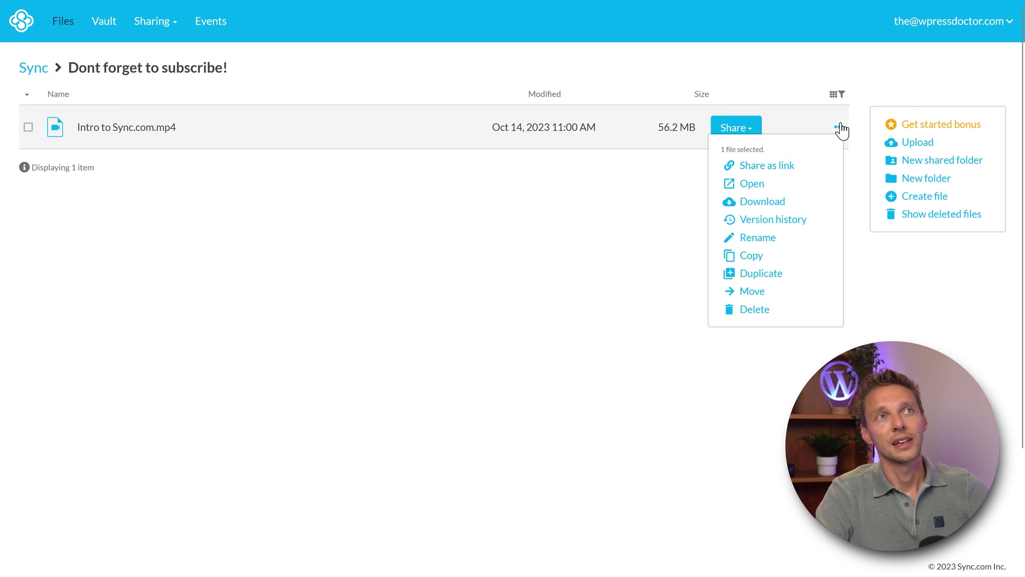
pyautogui.click(778, 169)
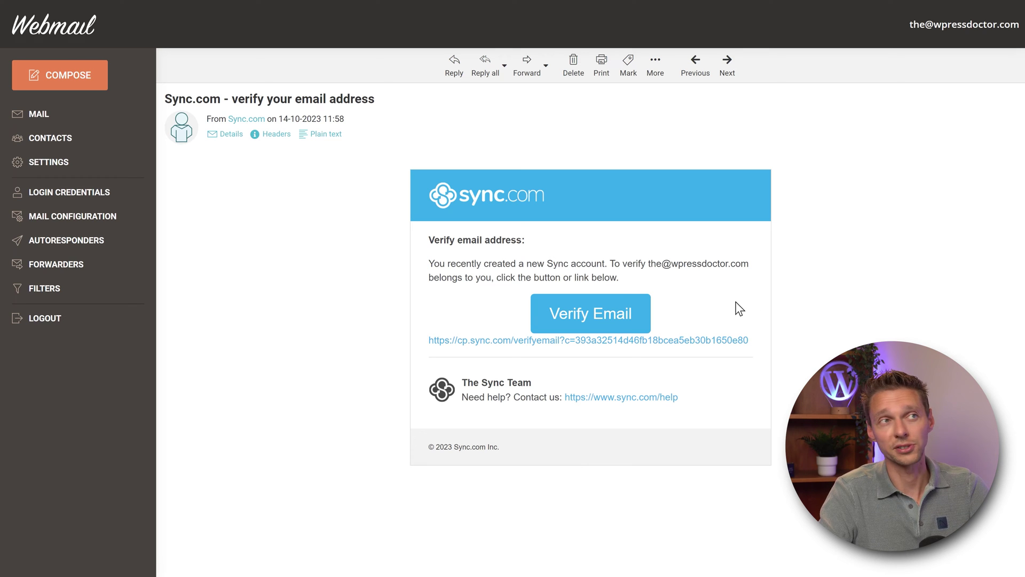
# Step: Use the email's Verify Email link to confirm the Sync.com account, then sign back in
pyautogui.click(594, 317)
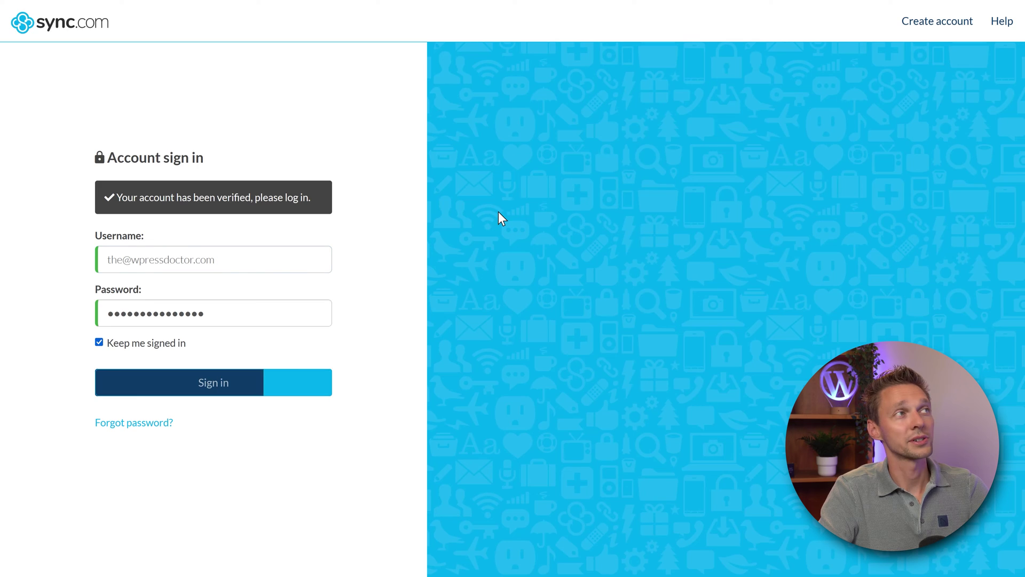
pyautogui.press('Return')
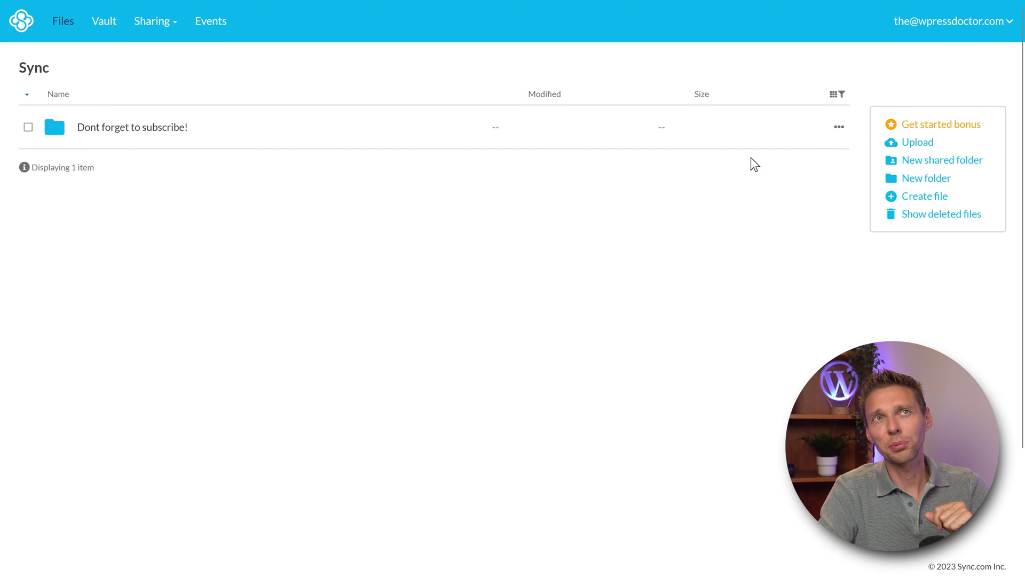
# Step: Check the 1 GB Get started bonus checklist and follow 'Create a secure link' to the Links page
pyautogui.click(923, 138)
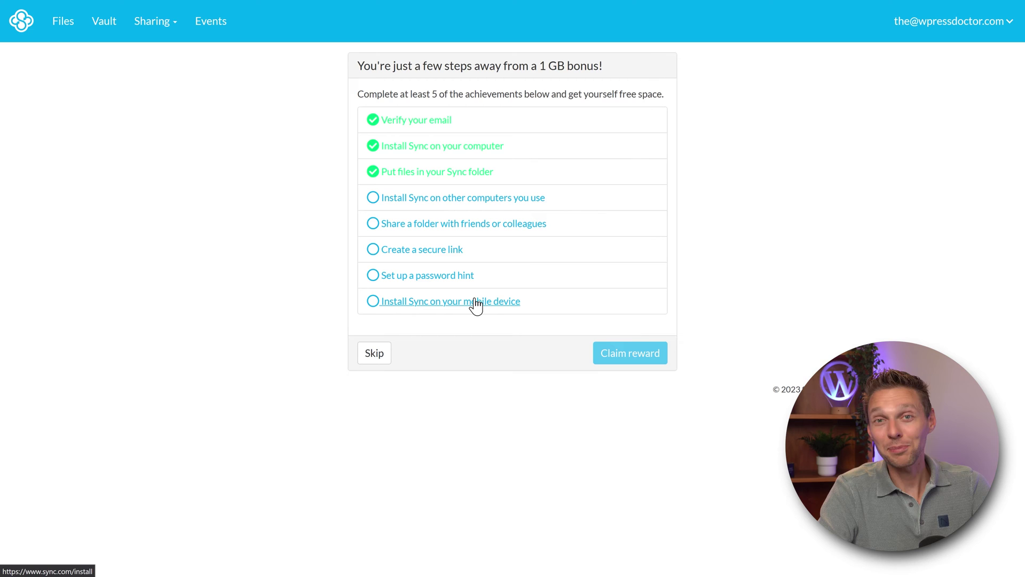
pyautogui.click(413, 257)
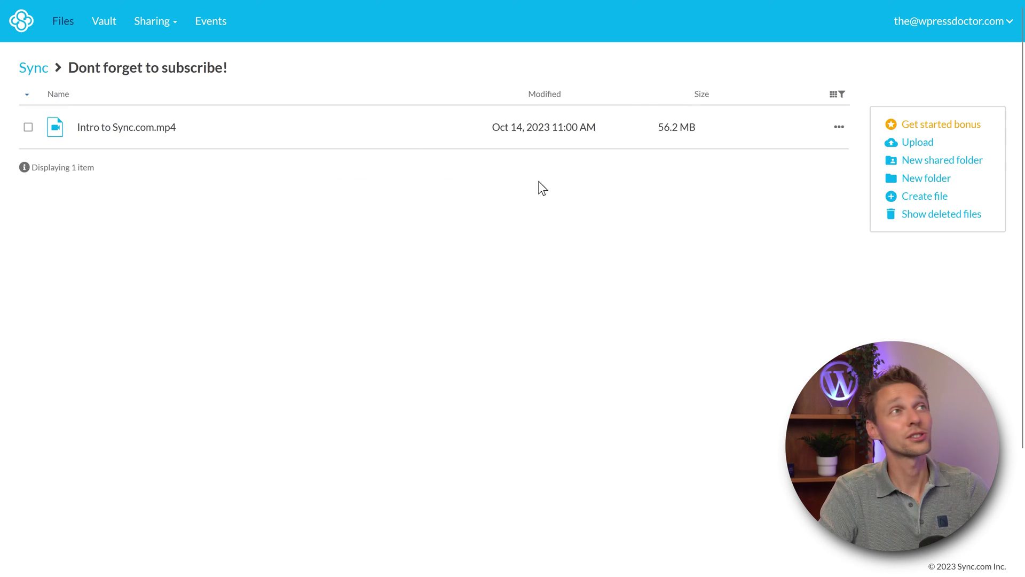
# Step: Create a share link for Intro to Sync.com.mp4 using its Share as link option
pyautogui.click(839, 127)
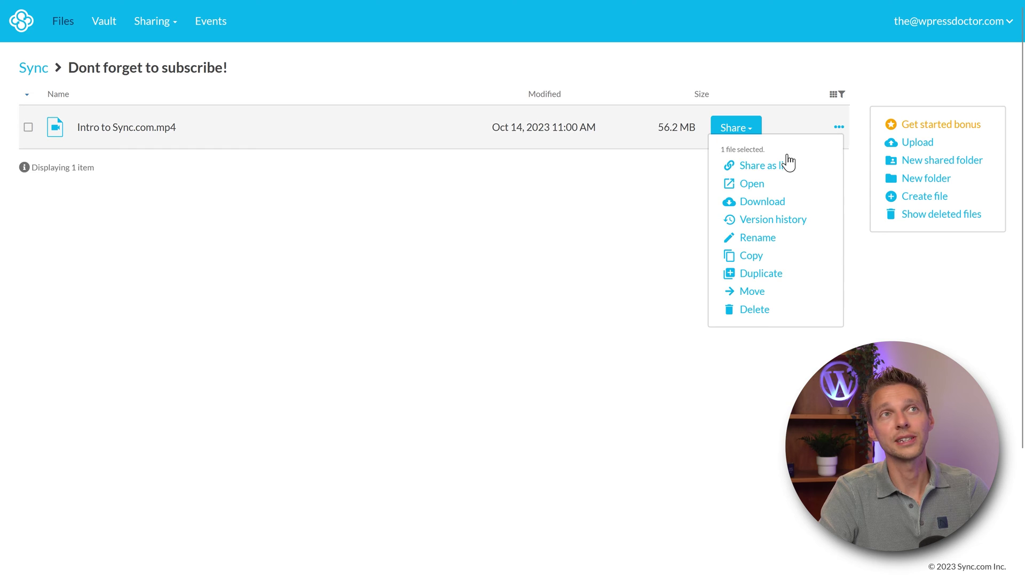
pyautogui.click(774, 168)
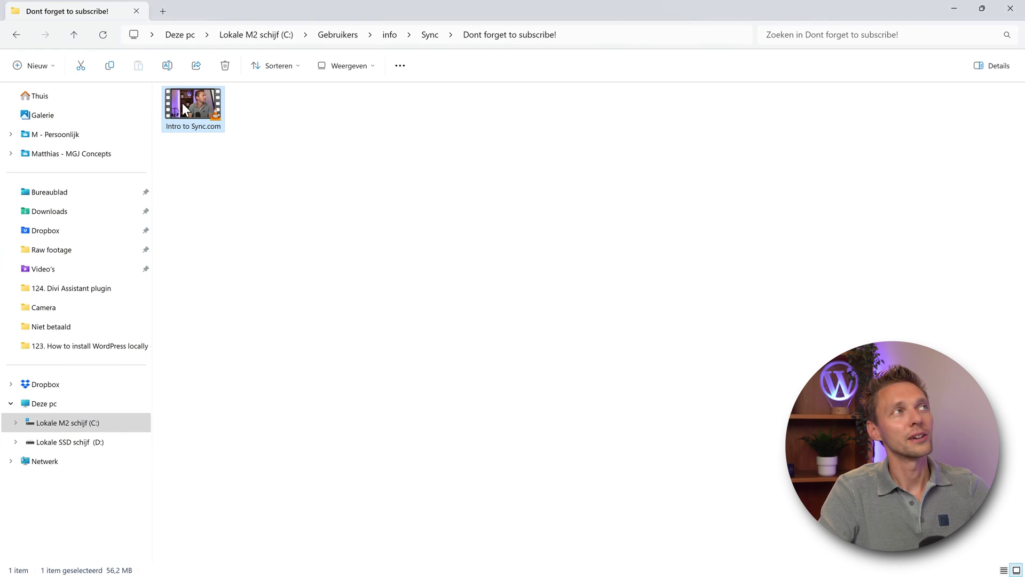
pyautogui.rightClick(182, 102)
pyautogui.click(250, 362)
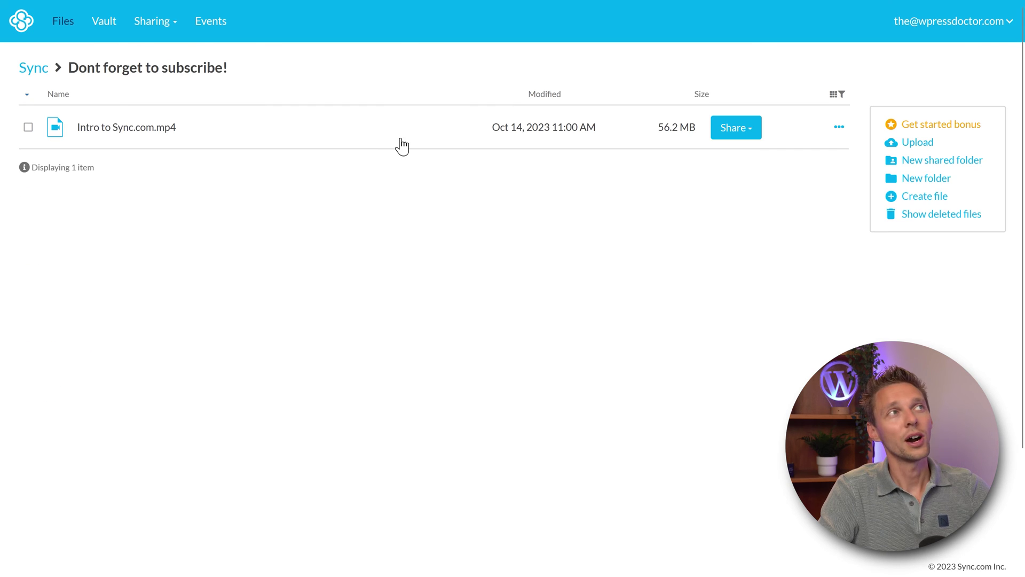
pyautogui.click(752, 138)
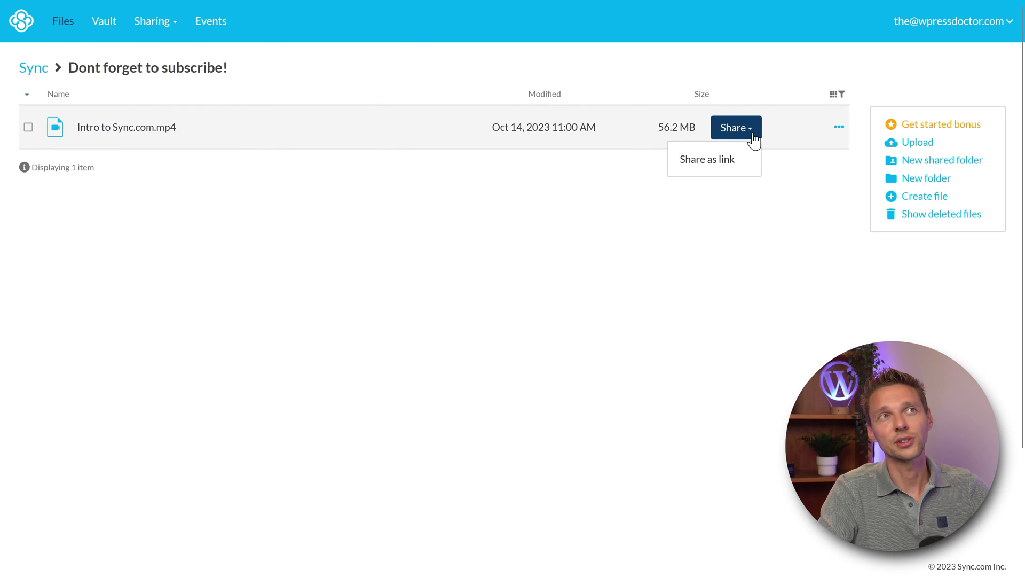
pyautogui.click(715, 160)
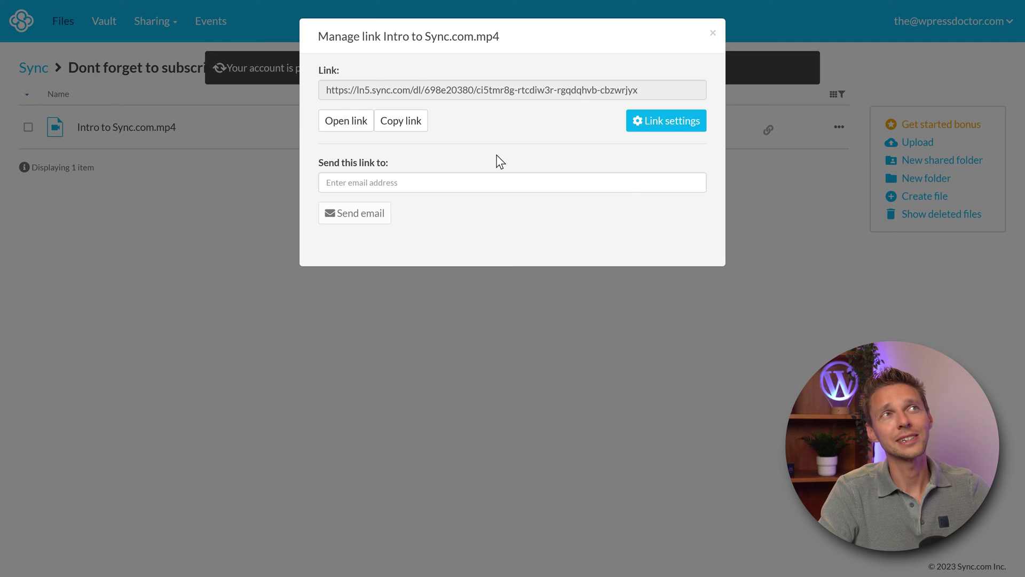
# Step: Highlight the new share link, focus the recipient e-mail field, then open the link's settings
pyautogui.moveTo(327, 91)
pyautogui.mouseDown()
pyautogui.moveTo(673, 92)
pyautogui.moveTo(323, 91)
pyautogui.mouseUp()
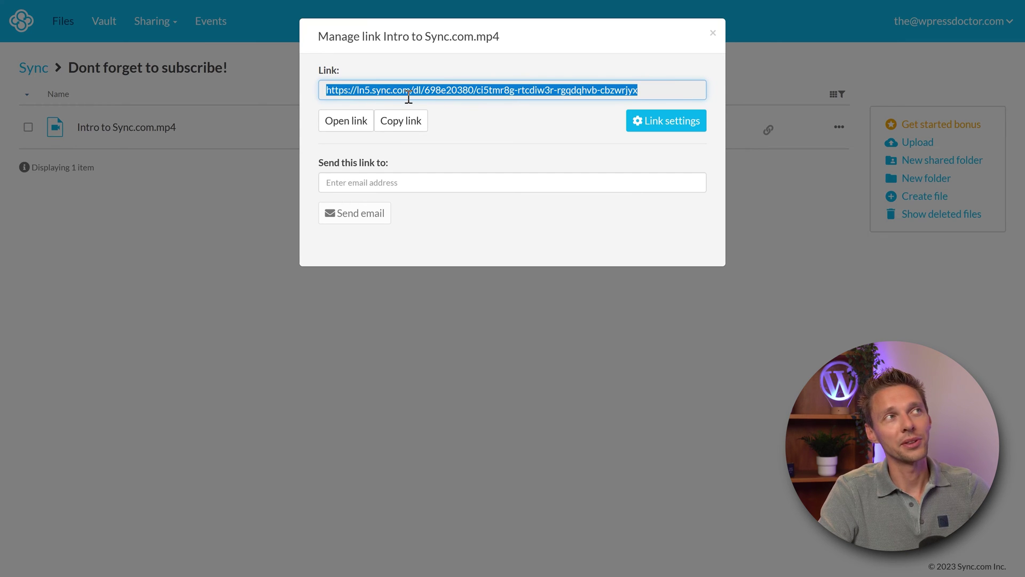
pyautogui.click(429, 184)
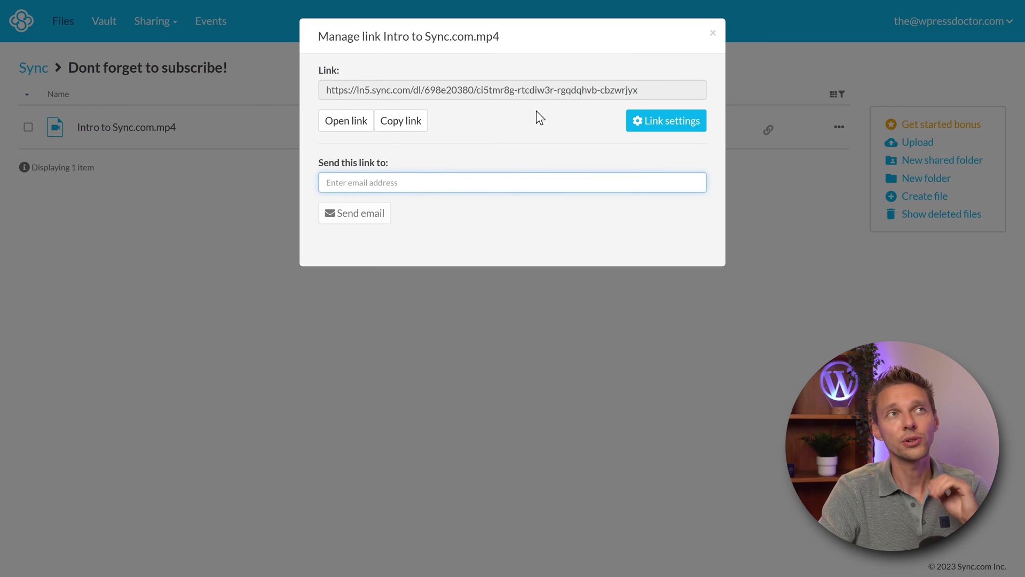
pyautogui.click(660, 129)
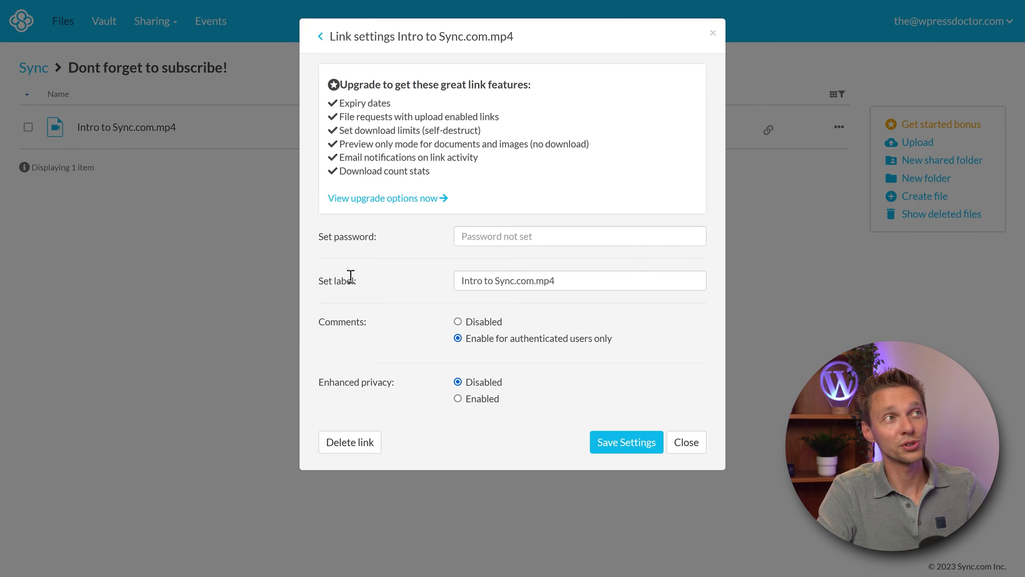
# Step: Paste a link password, change the label to end with ', really check this out!', enable enhanced privacy, and save
pyautogui.click(464, 241)
pyautogui.hotkey('ctrl', 'v')
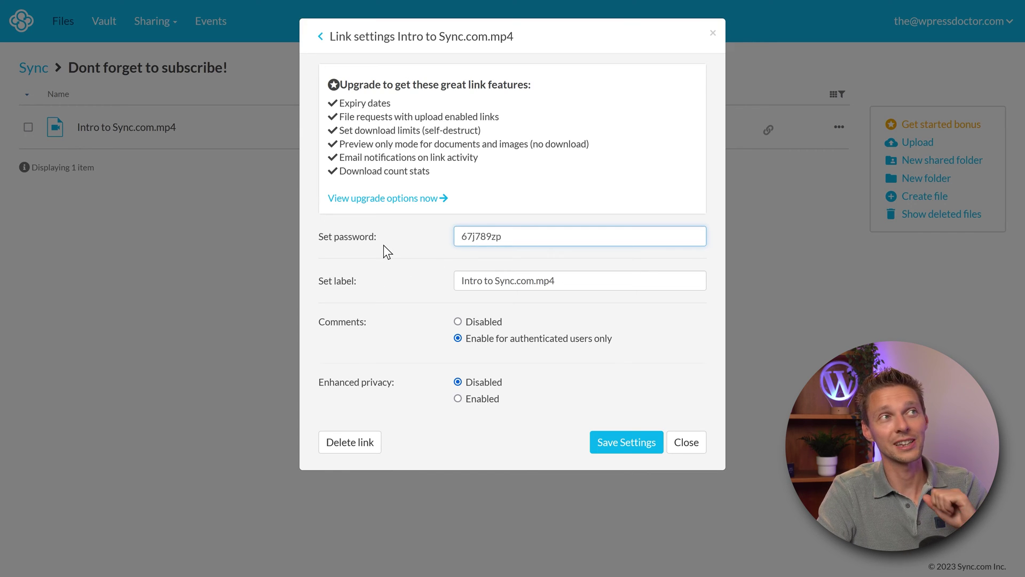
pyautogui.click(384, 244)
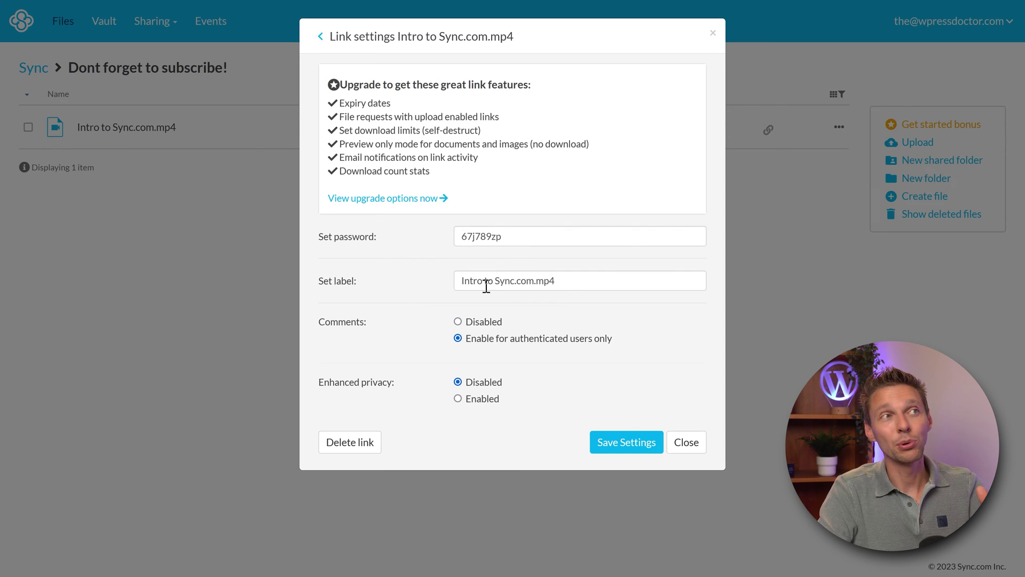
pyautogui.moveTo(556, 281); pyautogui.dragTo(535, 286)
pyautogui.write(', really check this out!')
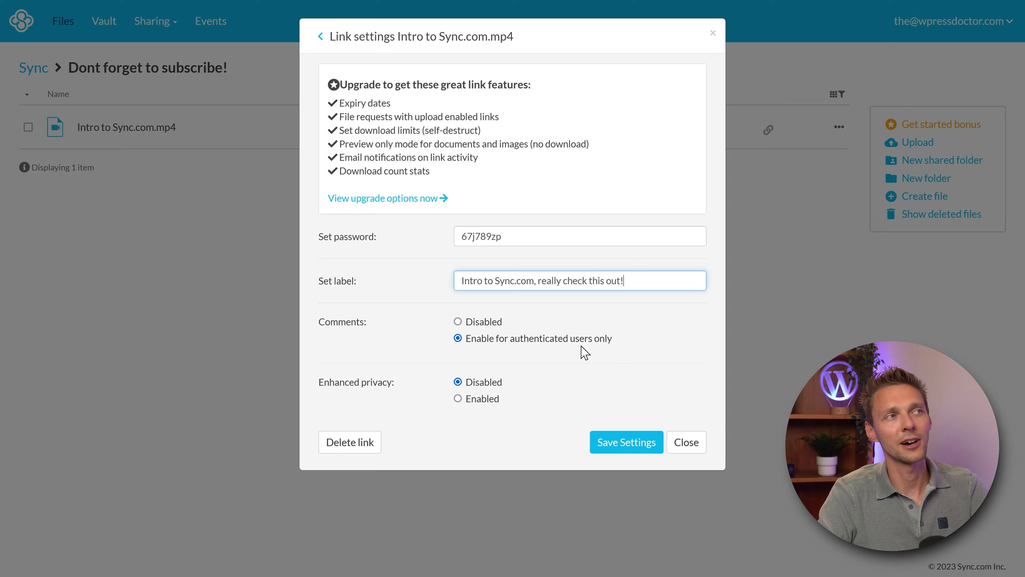
pyautogui.click(459, 398)
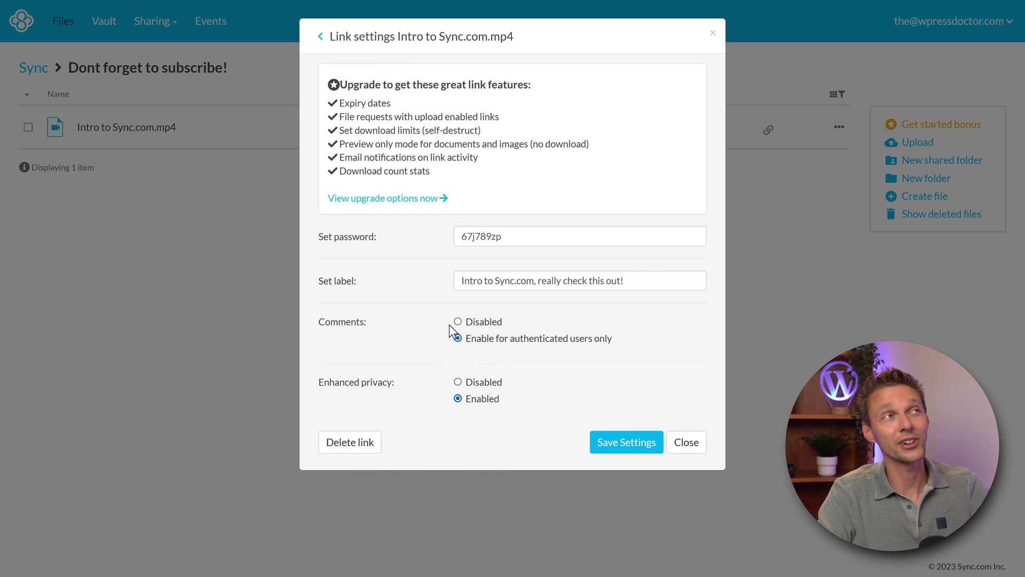
pyautogui.moveTo(340, 103); pyautogui.dragTo(399, 104)
pyautogui.click(355, 118)
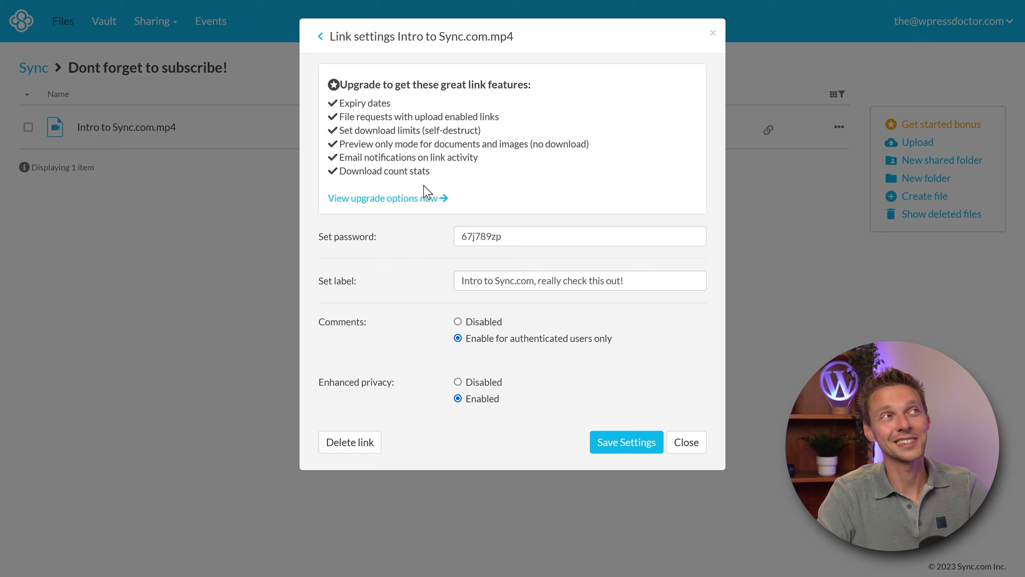
pyautogui.click(635, 442)
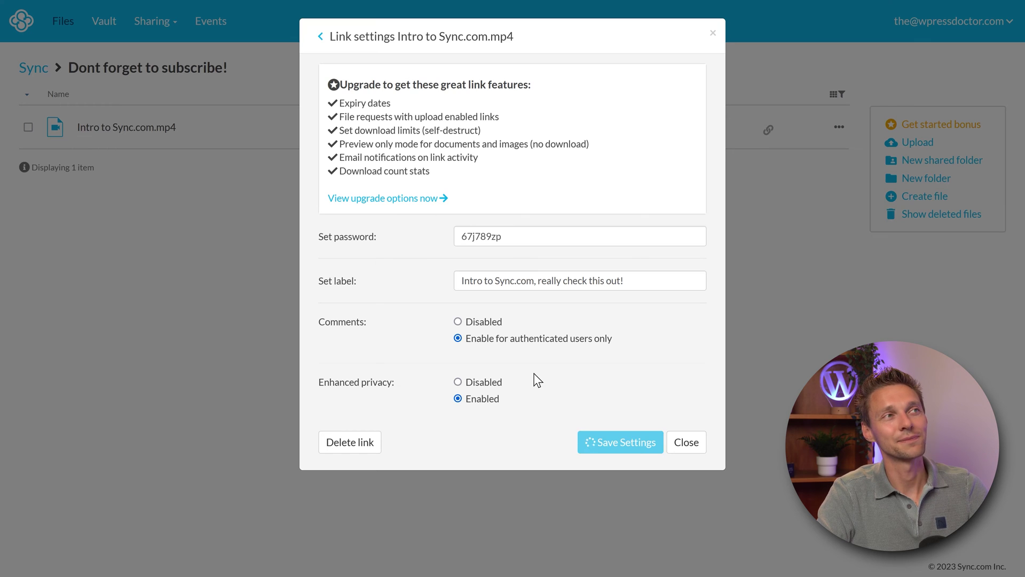
# Step: Copy the video's password-protected share link and close the Manage link dialog
pyautogui.click(321, 41)
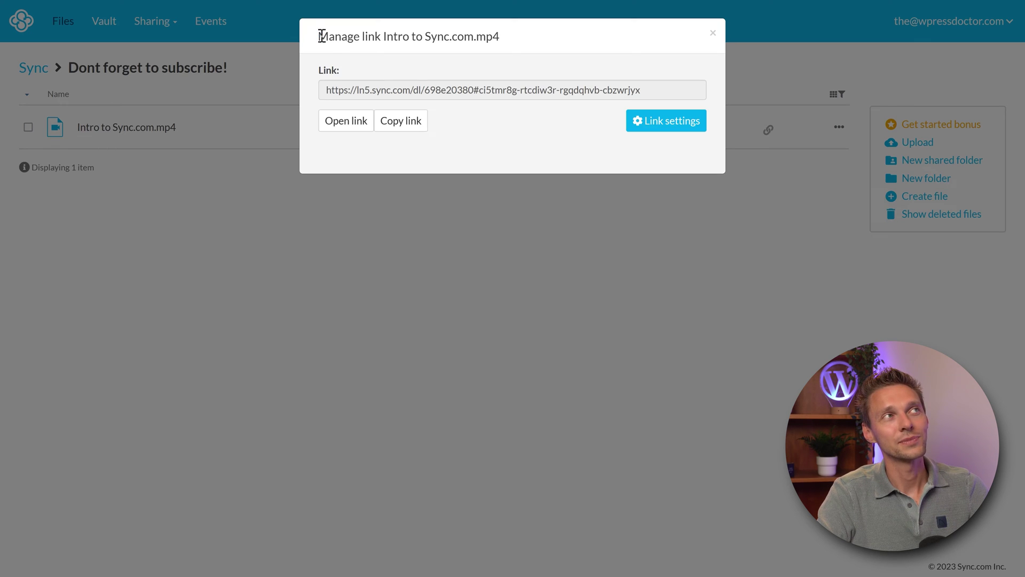
pyautogui.click(384, 122)
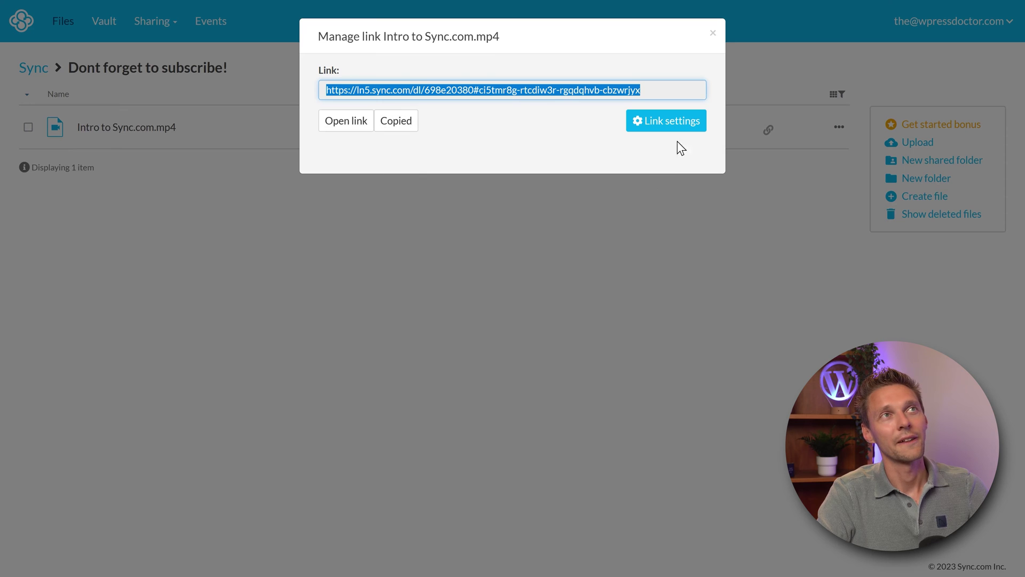
pyautogui.click(712, 35)
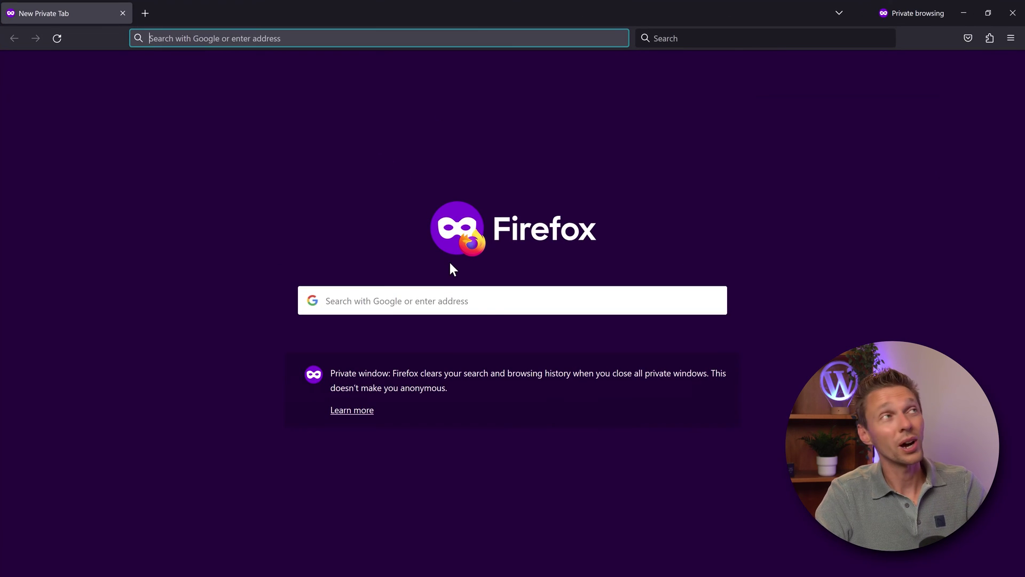
# Step: Load the copied share link in the Firefox private window and focus its password field
pyautogui.hotkey('ctrl', 'v')
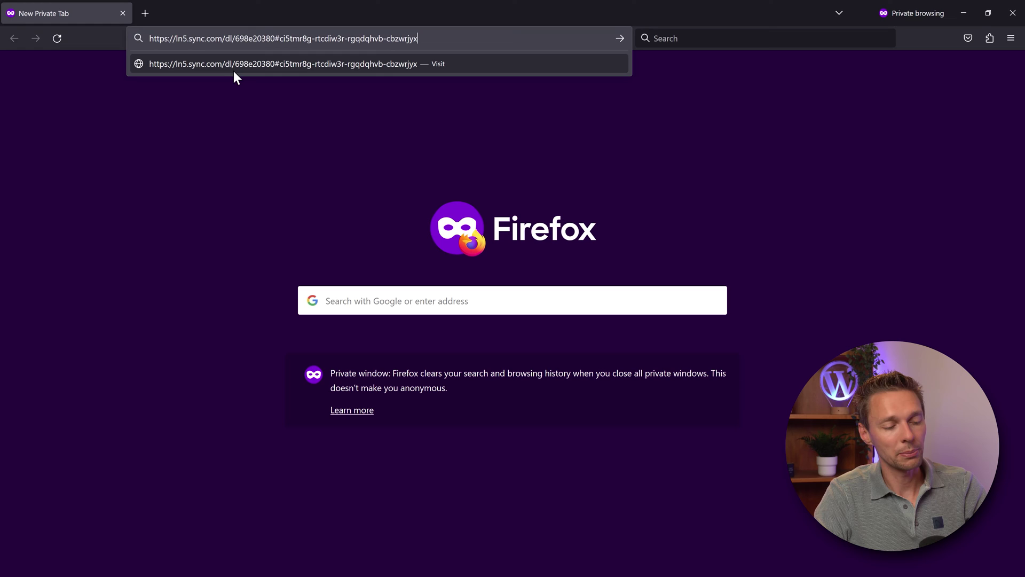
pyautogui.press('Return')
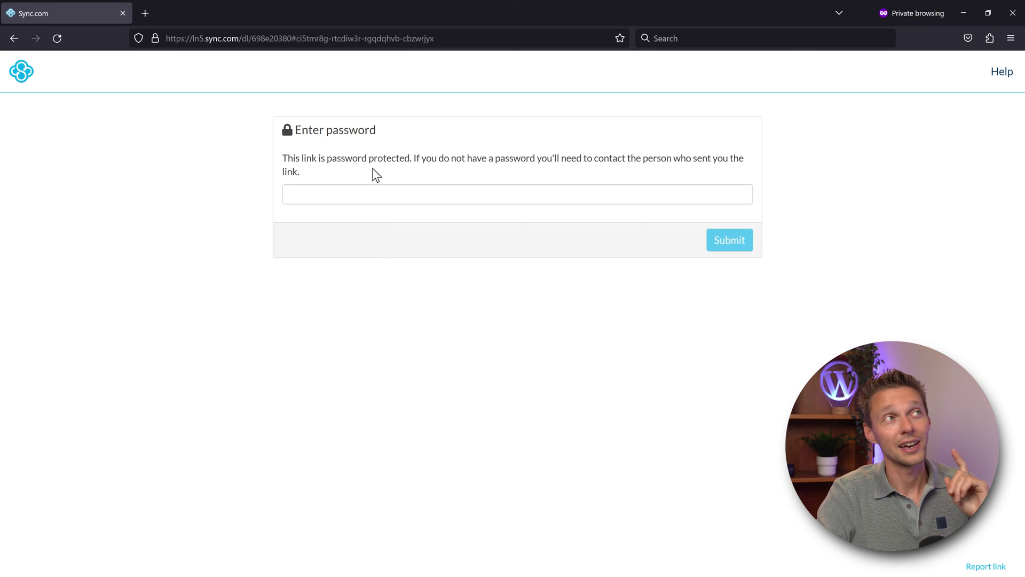
pyautogui.click(354, 188)
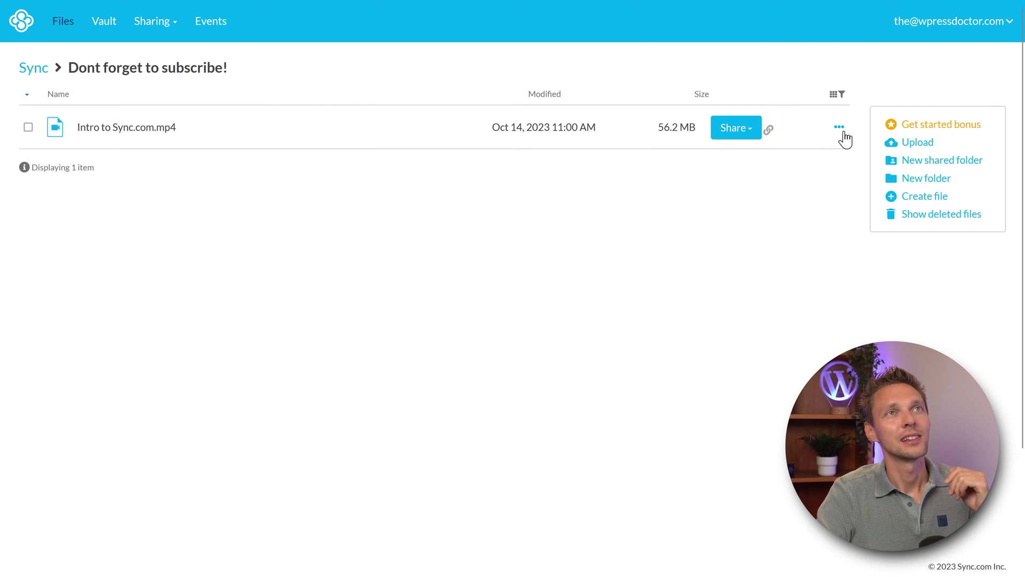
# Step: Copy the video share link's password from its Link settings, then close the settings
pyautogui.click(840, 128)
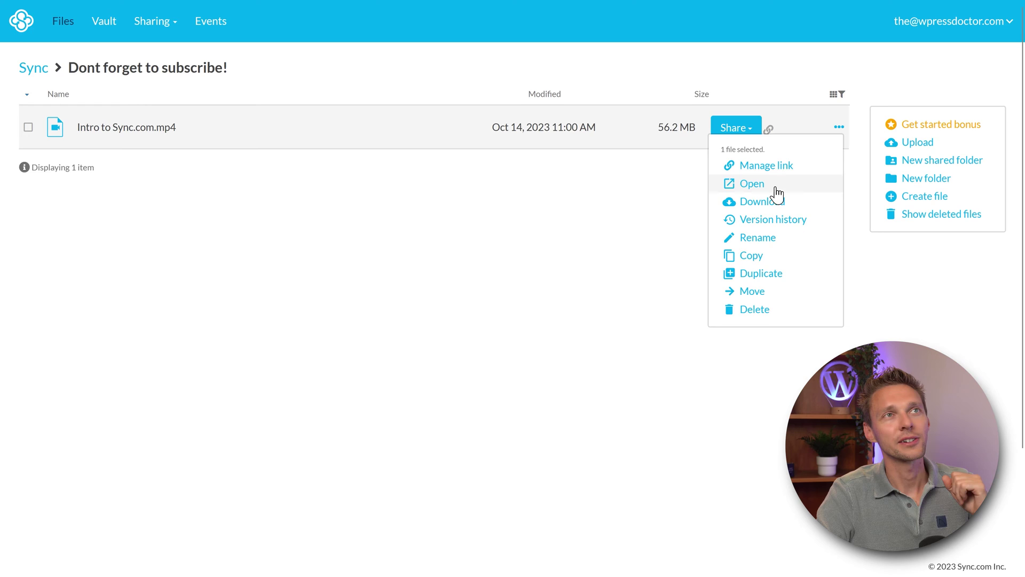
pyautogui.click(769, 166)
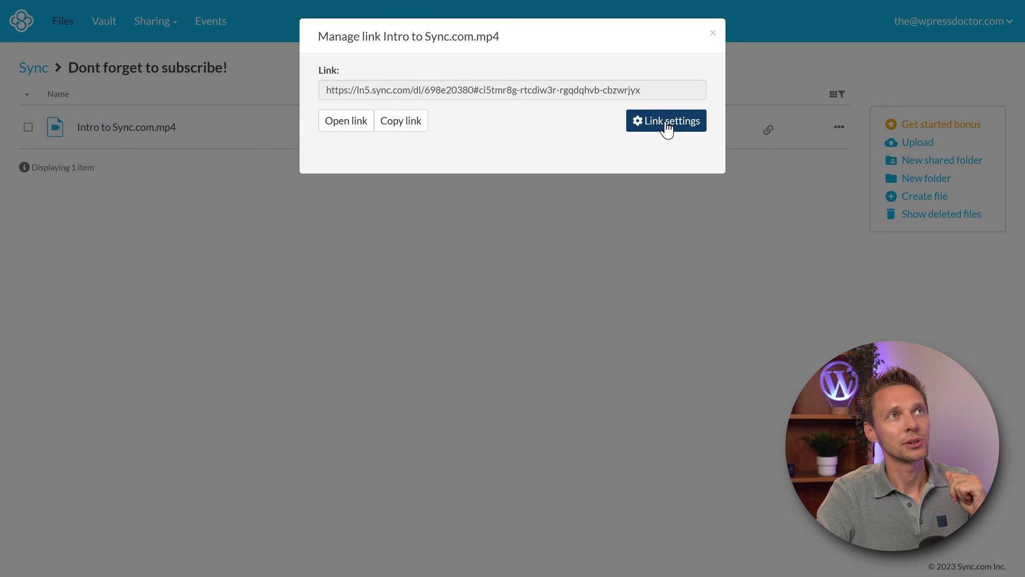
pyautogui.click(665, 120)
pyautogui.moveTo(502, 236); pyautogui.dragTo(457, 239)
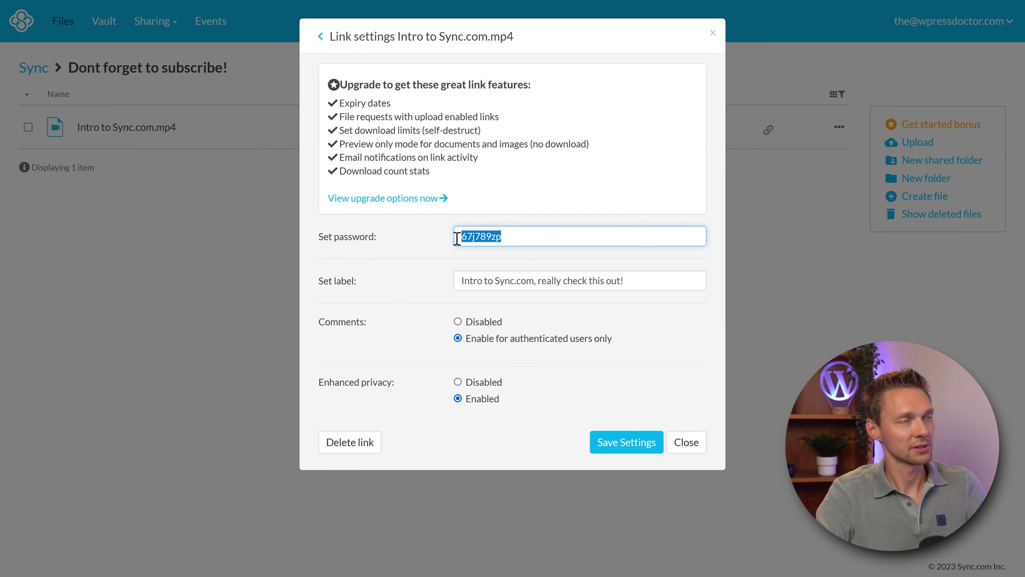
pyautogui.click(685, 442)
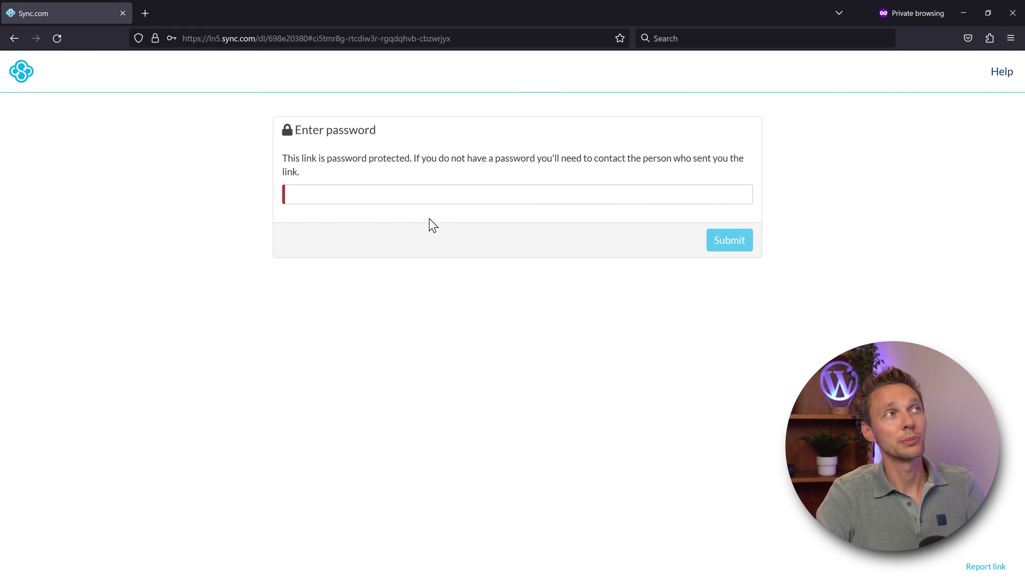
# Step: Paste the link password and submit it to unlock the shared video
pyautogui.click(391, 194)
pyautogui.hotkey('ctrl', 'v')
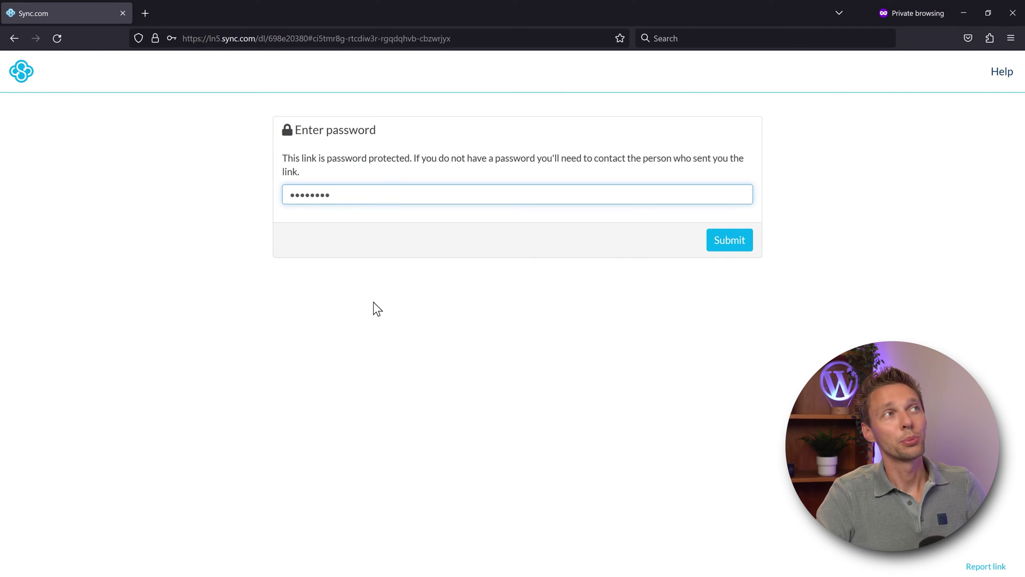
pyautogui.click(403, 345)
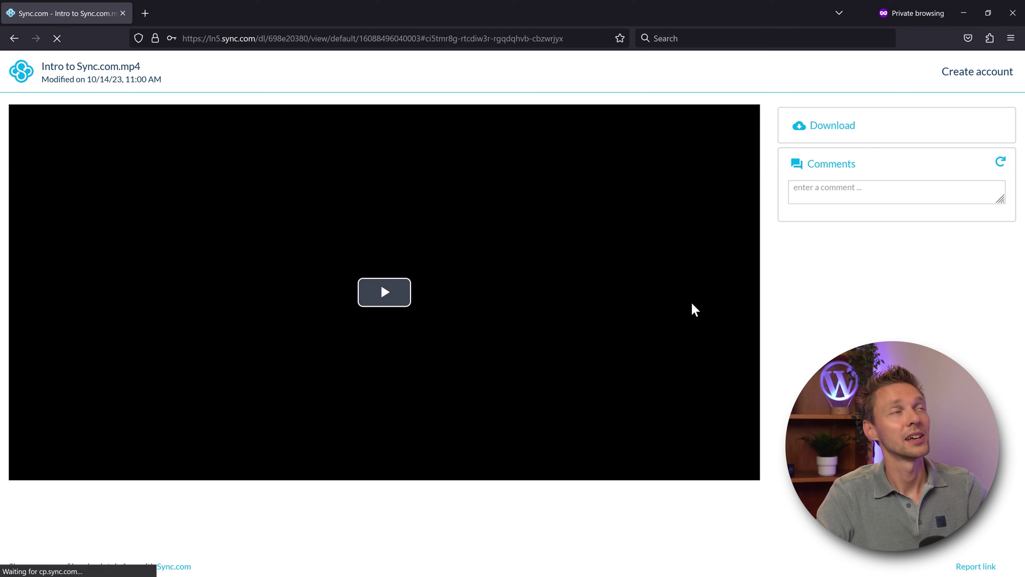
pyautogui.click(333, 361)
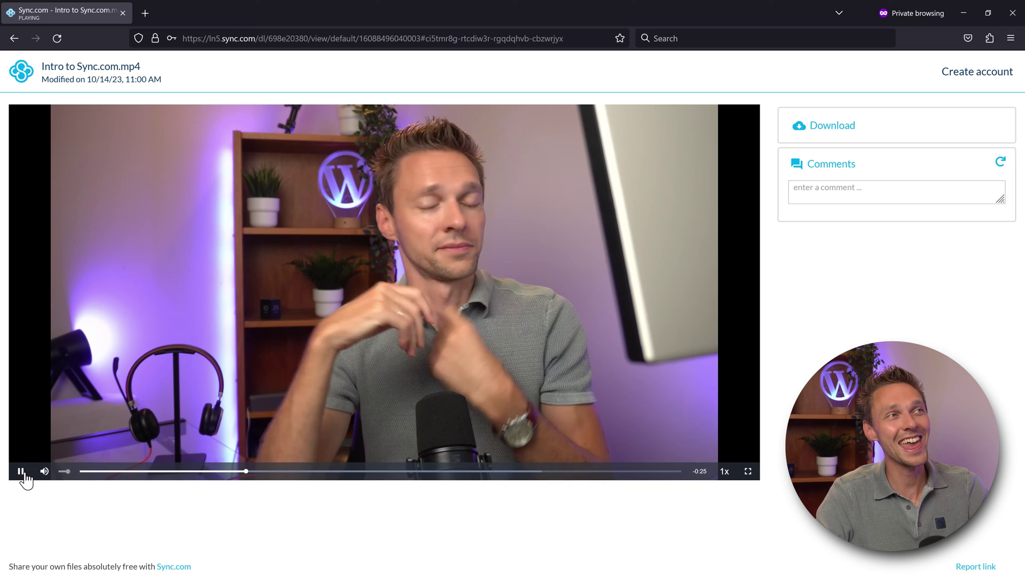
# Step: Pause the shared video, start and cancel its download, and try the comment box
pyautogui.click(23, 472)
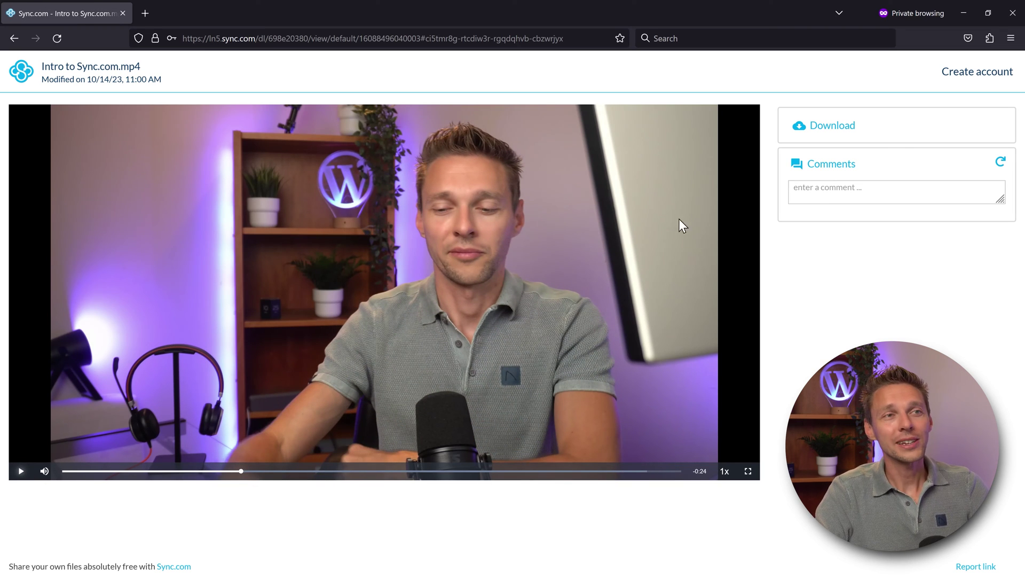
pyautogui.click(828, 129)
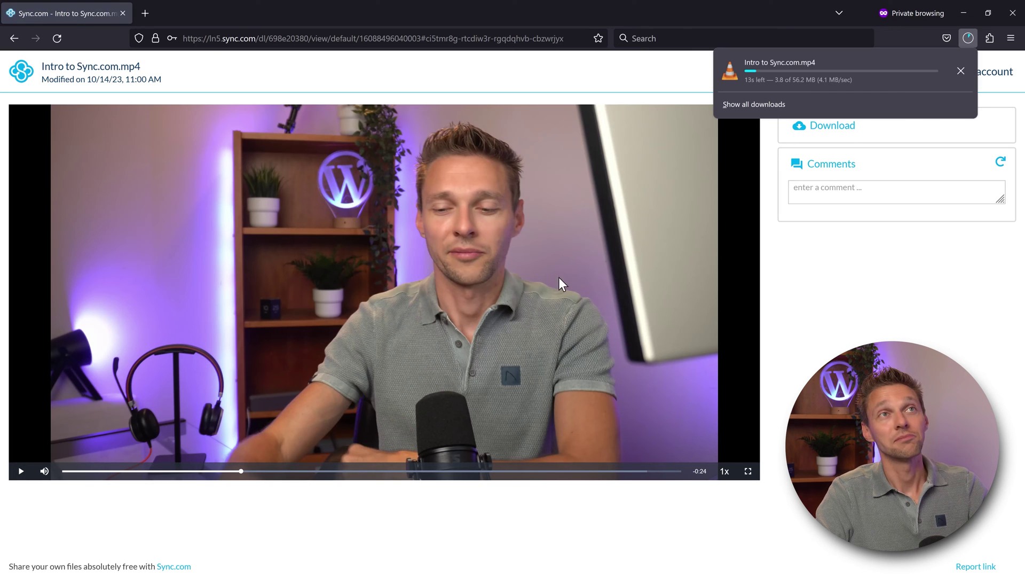
pyautogui.click(960, 71)
pyautogui.click(830, 191)
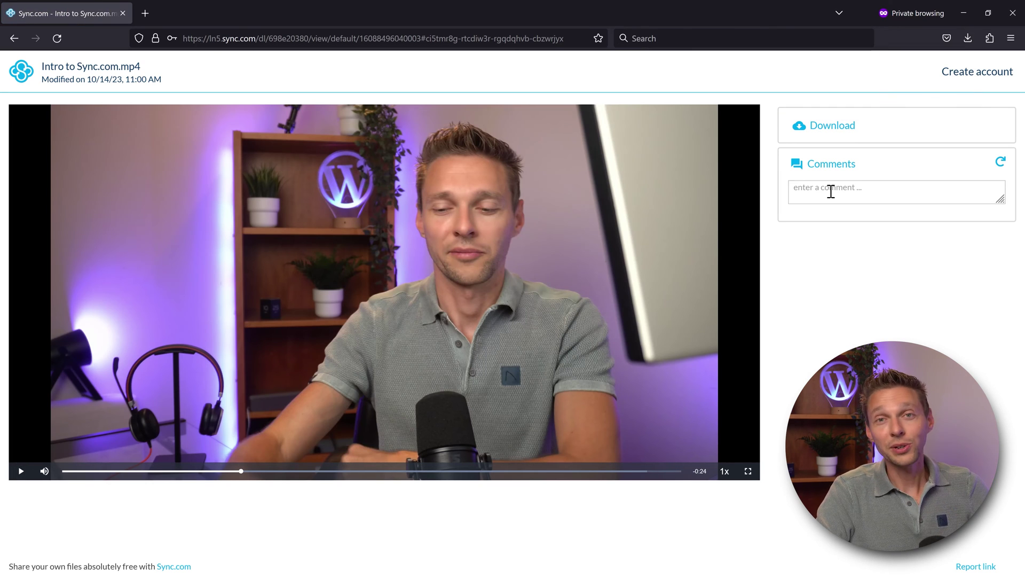
pyautogui.click(831, 191)
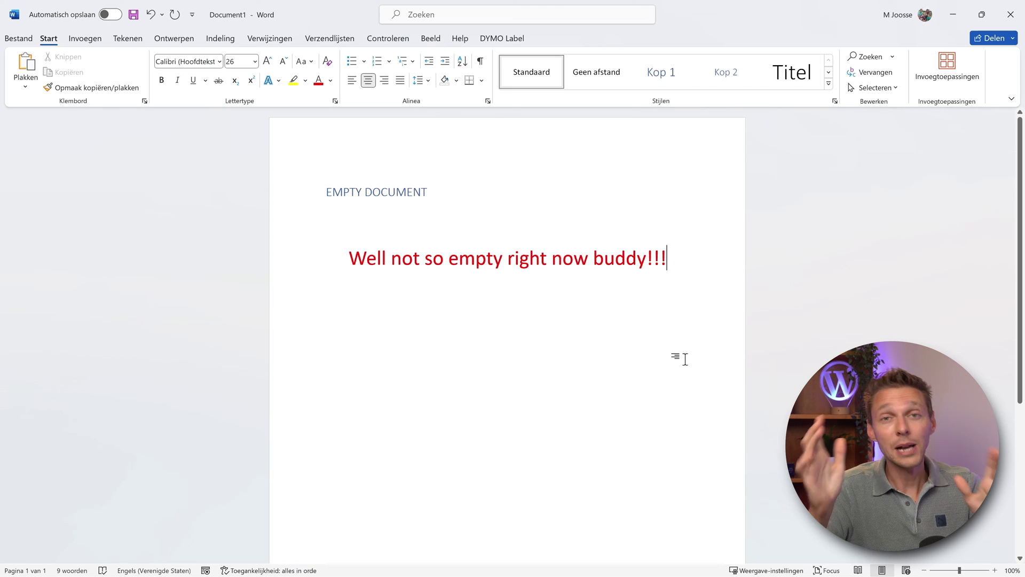
# Step: Open Save As with F12 and pin the Sync folder to Quick Access
pyautogui.click(549, 348)
pyautogui.click(717, 342)
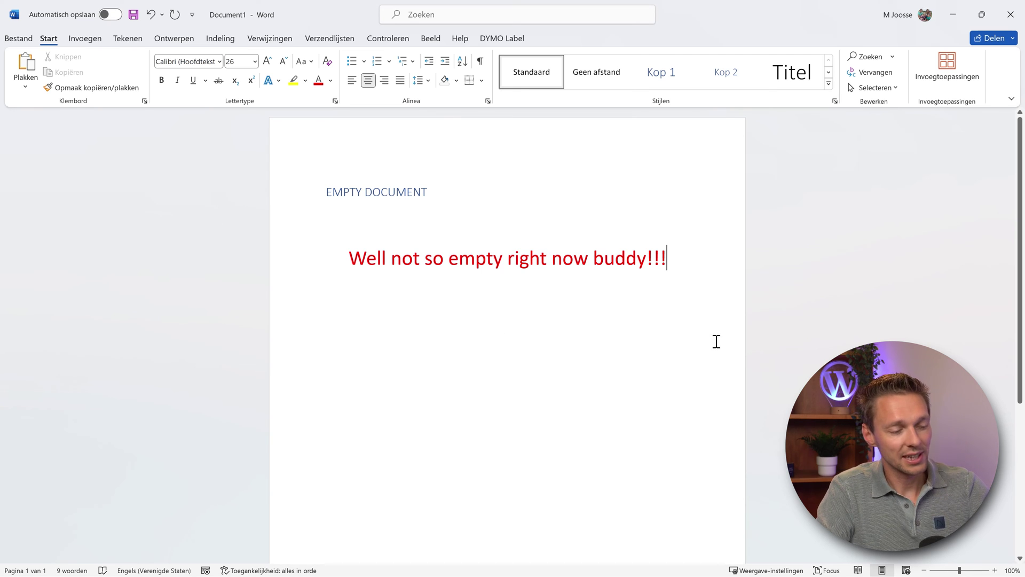
pyautogui.press('F12')
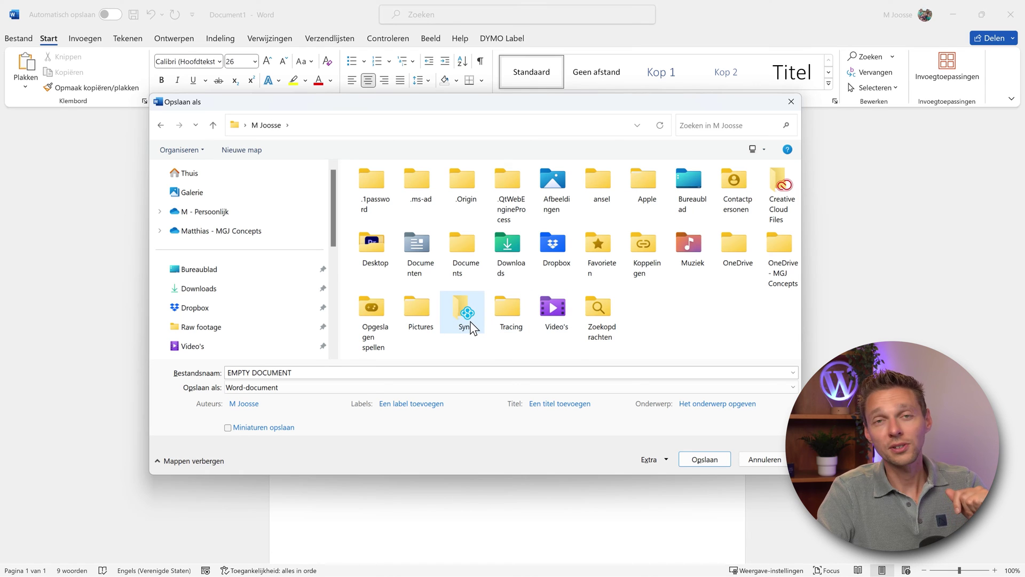
pyautogui.moveTo(334, 209)
pyautogui.mouseDown()
pyautogui.moveTo(327, 293)
pyautogui.moveTo(325, 227)
pyautogui.moveTo(342, 203)
pyautogui.mouseUp()
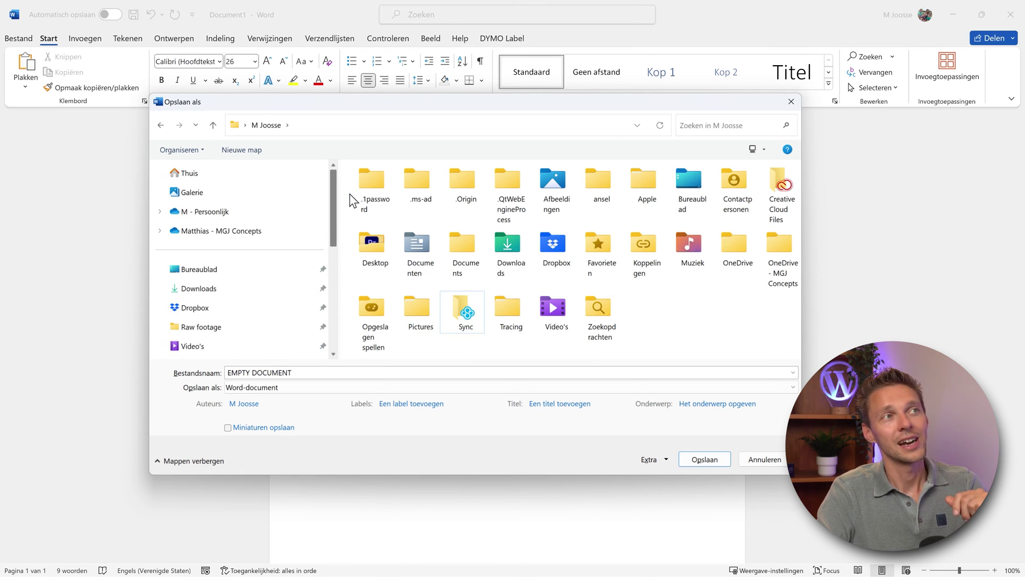
pyautogui.rightClick(464, 312)
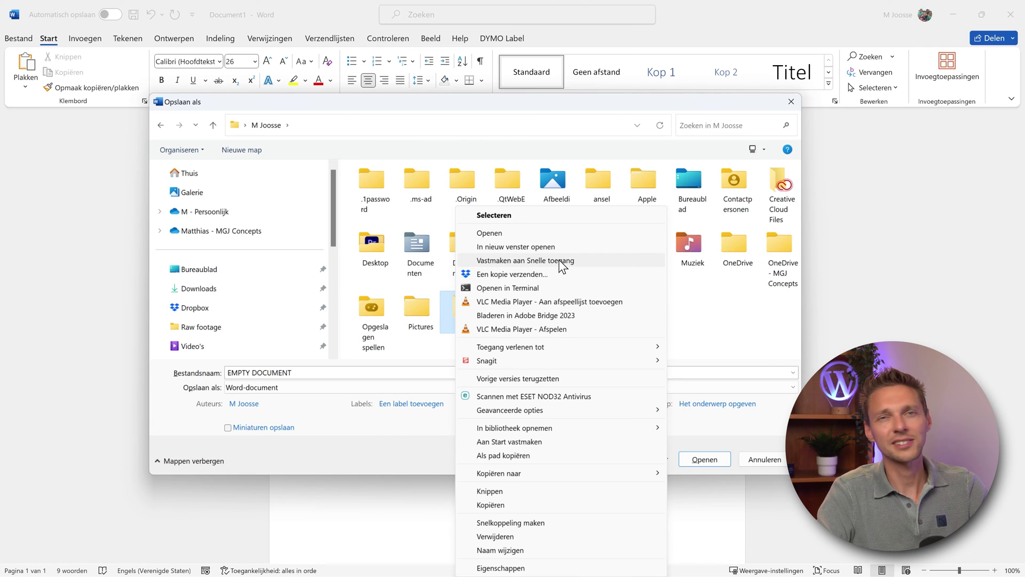
pyautogui.click(529, 262)
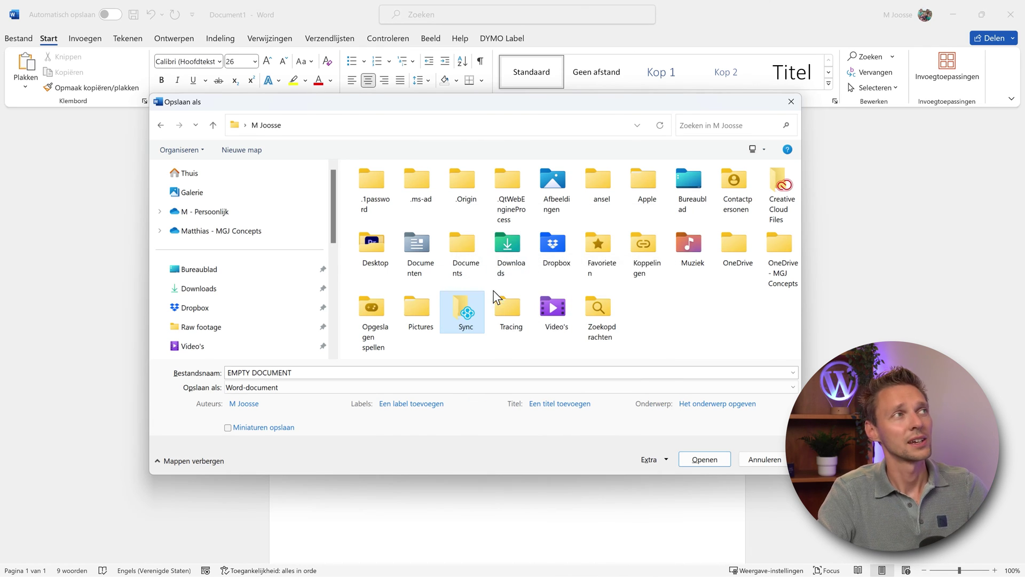
# Step: Create an Office integration folder inside Sync and save EMPTY DOCUMENT there
pyautogui.scroll(-2, 337, 222)
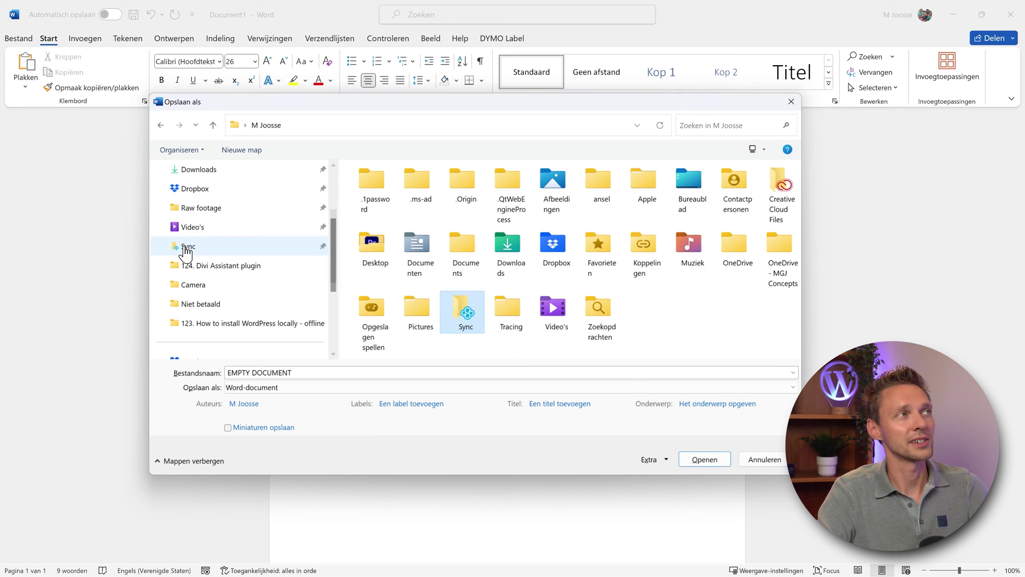
pyautogui.click(193, 247)
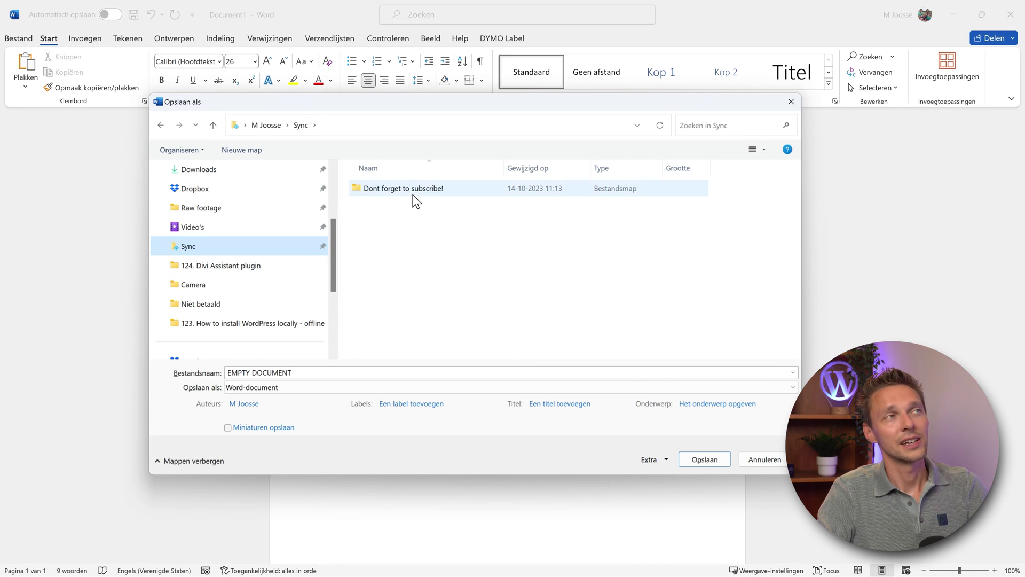
pyautogui.rightClick(415, 245)
pyautogui.moveTo(462, 383)
pyautogui.click(615, 393)
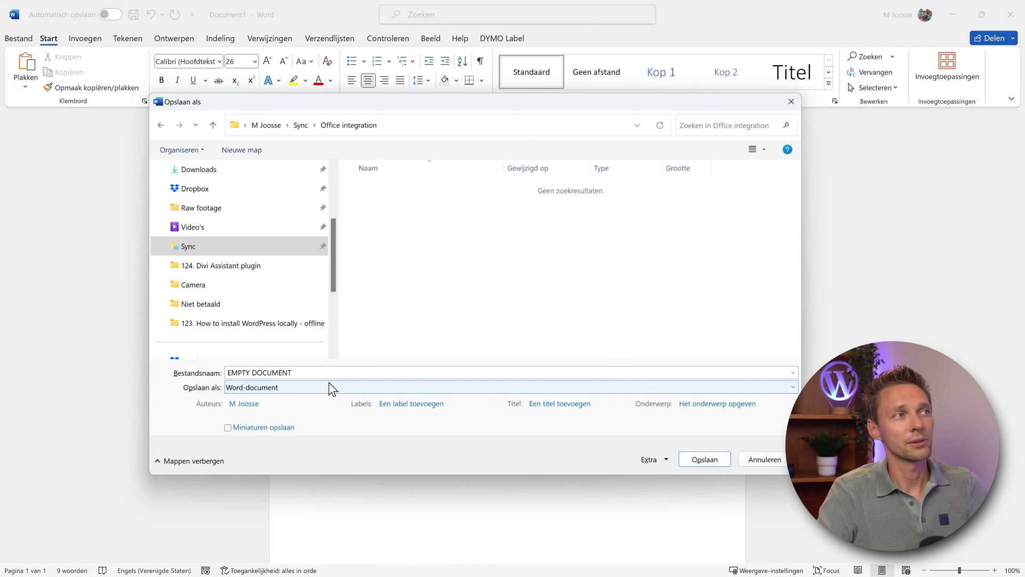
pyautogui.click(336, 373)
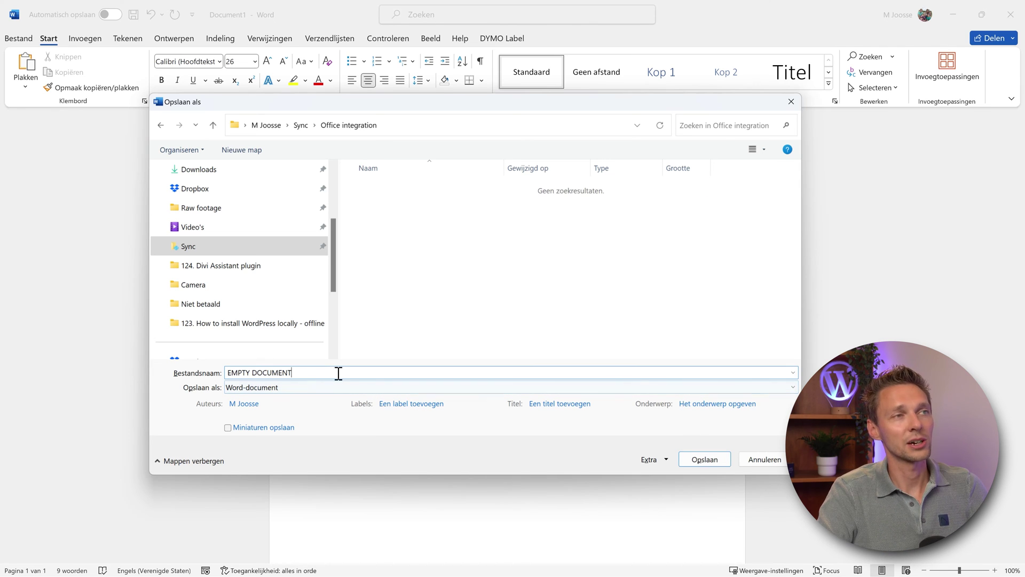
pyautogui.click(705, 458)
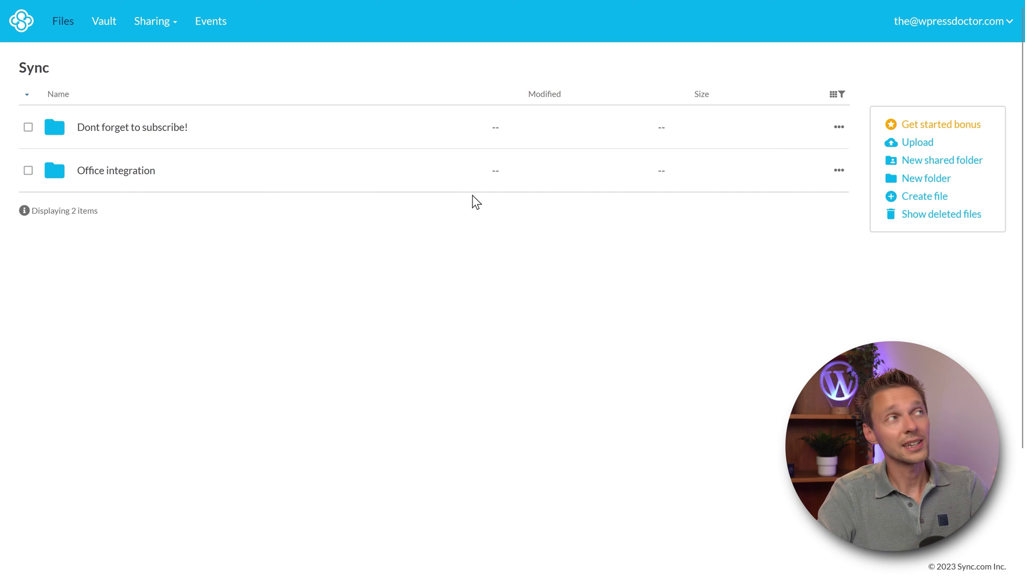
# Step: Open EMPTY DOCUMENT.docx from the Office integration folder, landing on the Sync pricing page
pyautogui.click(113, 171)
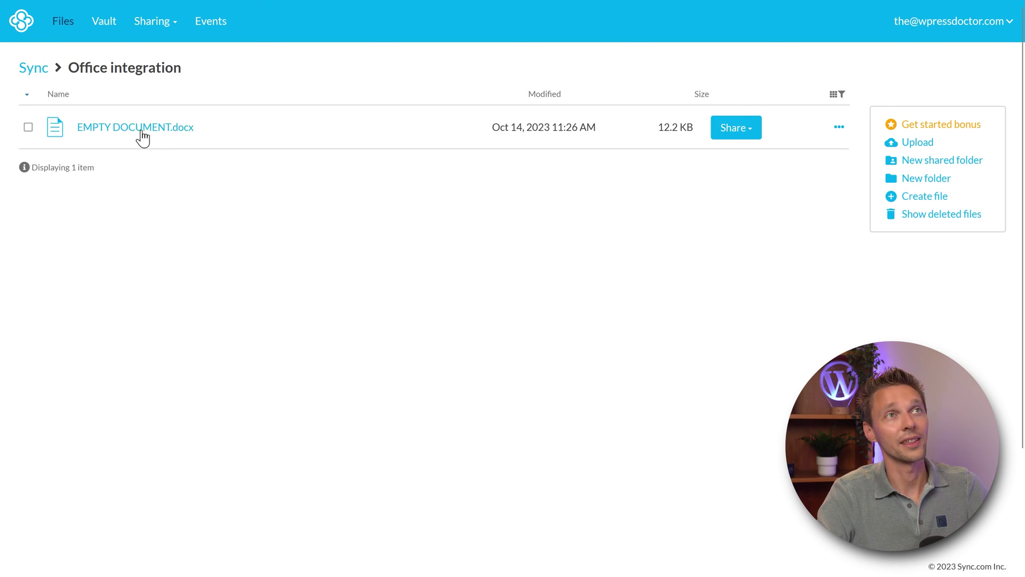
pyautogui.click(736, 128)
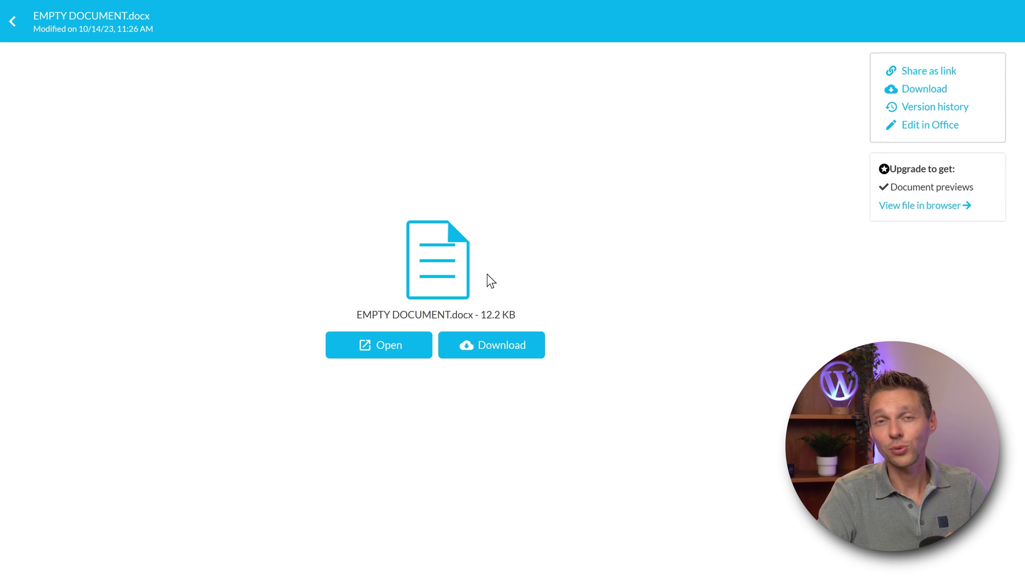
pyautogui.click(352, 353)
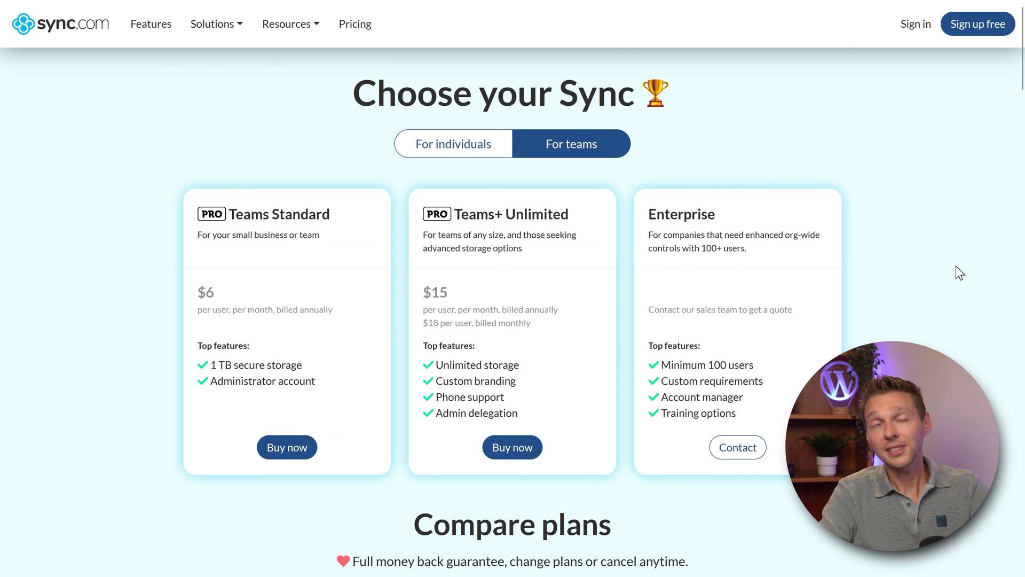
# Step: Autoscroll the pricing page to the FAQ, noting the 100,000 files per folder limit
pyautogui.middleClick(897, 324)
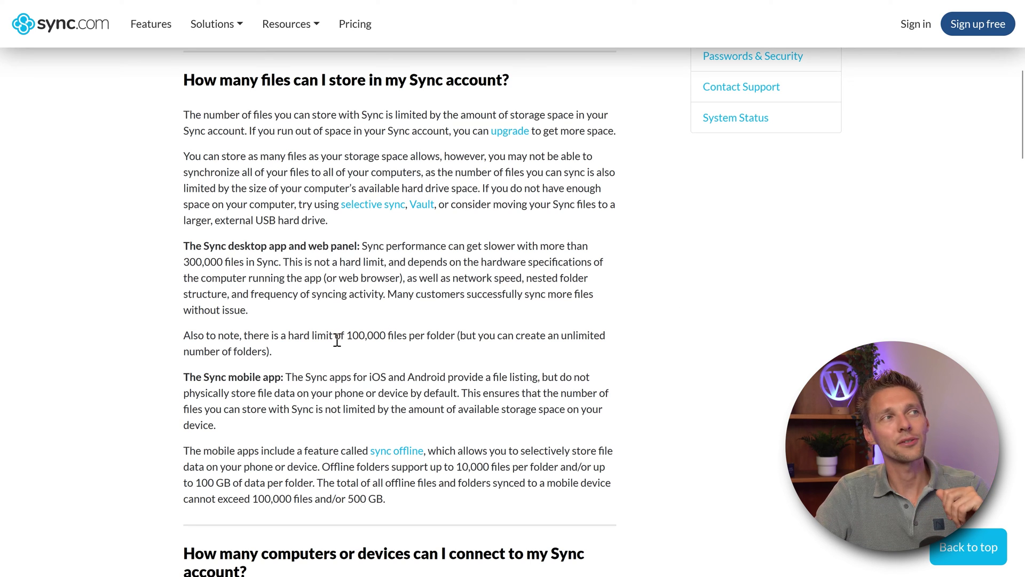
pyautogui.moveTo(344, 335); pyautogui.dragTo(393, 335)
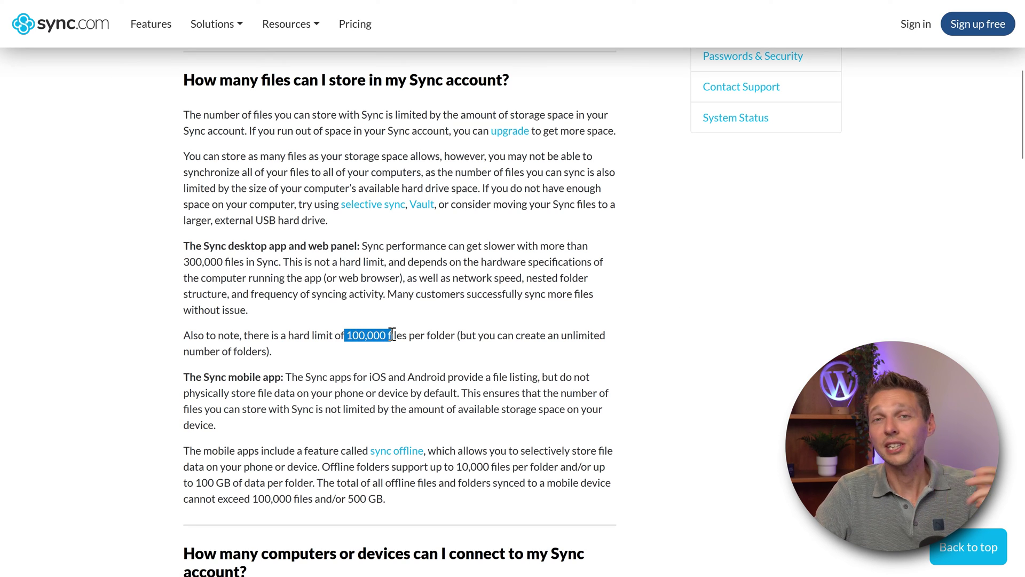
pyautogui.click(534, 333)
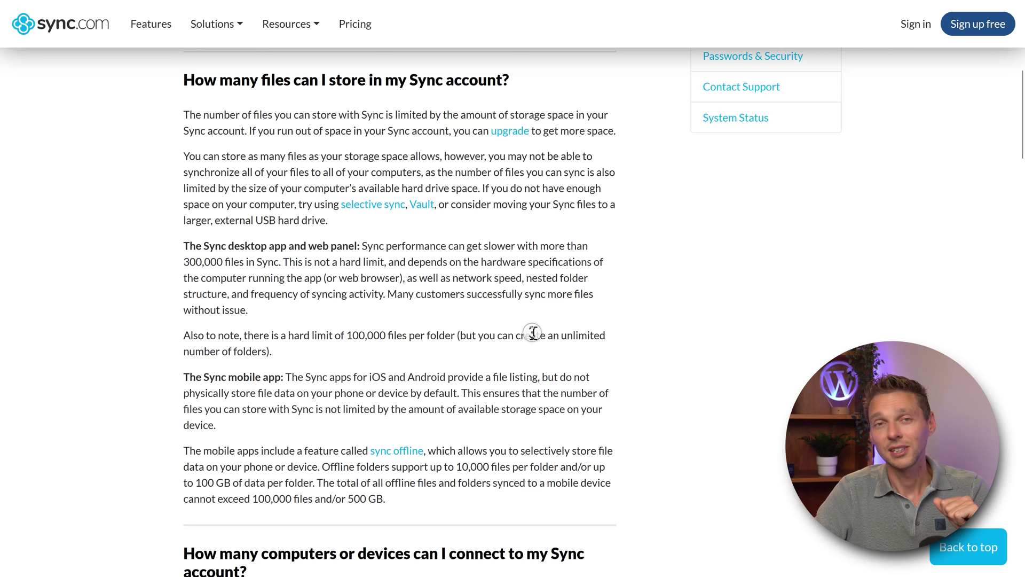
pyautogui.scroll(-9, 534, 332)
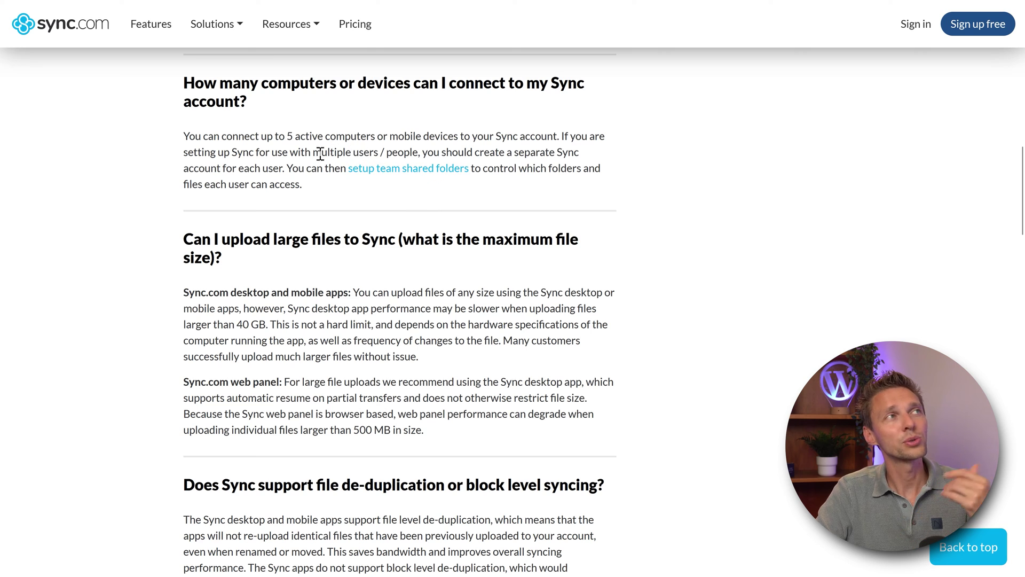
# Step: Review FAQ notes on multiple users and 40 GB files, then add 'Change this' and save
pyautogui.moveTo(298, 152); pyautogui.dragTo(526, 154)
pyautogui.click(555, 156)
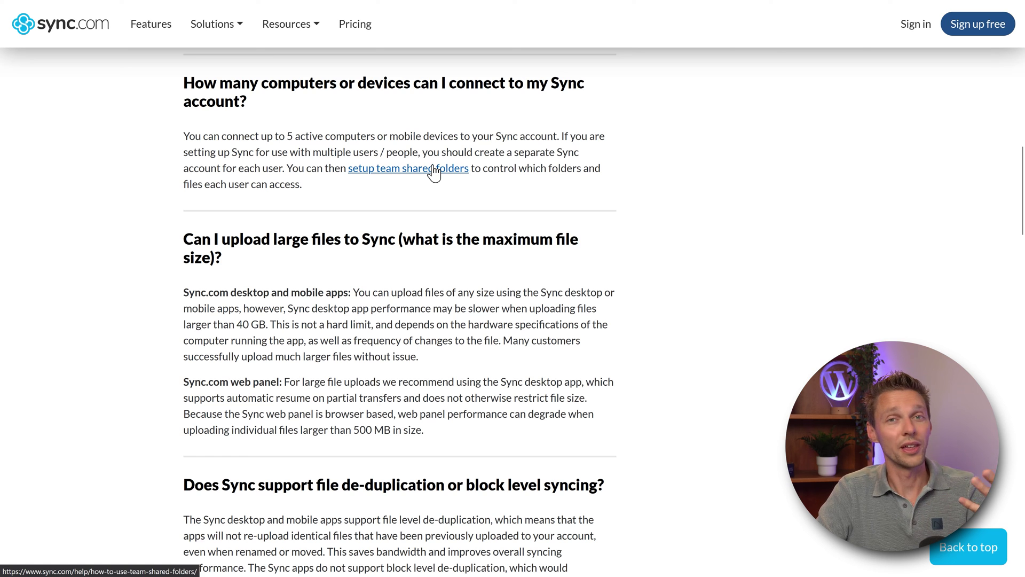
pyautogui.scroll(-3, 636, 255)
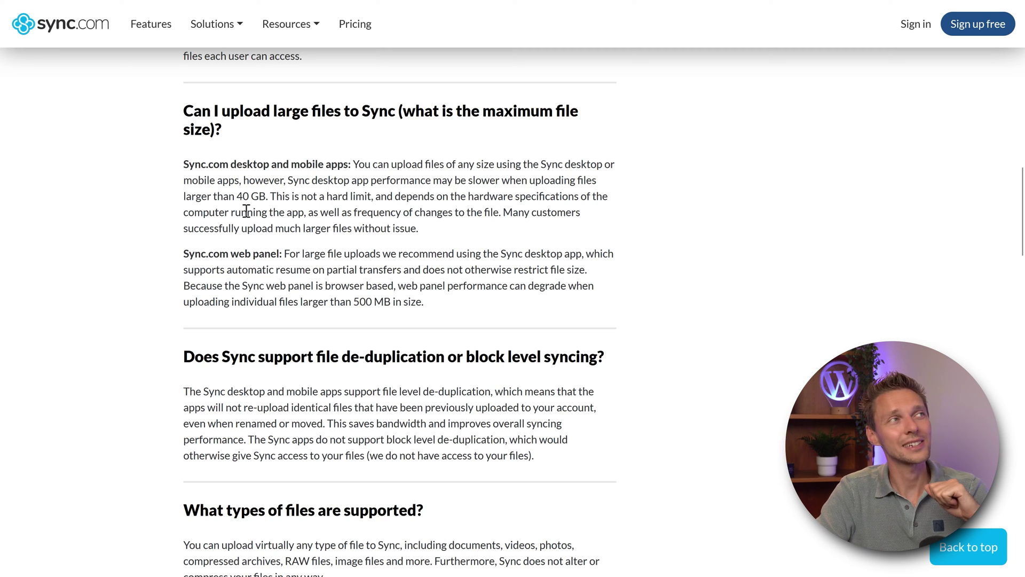
pyautogui.moveTo(251, 202); pyautogui.dragTo(266, 199)
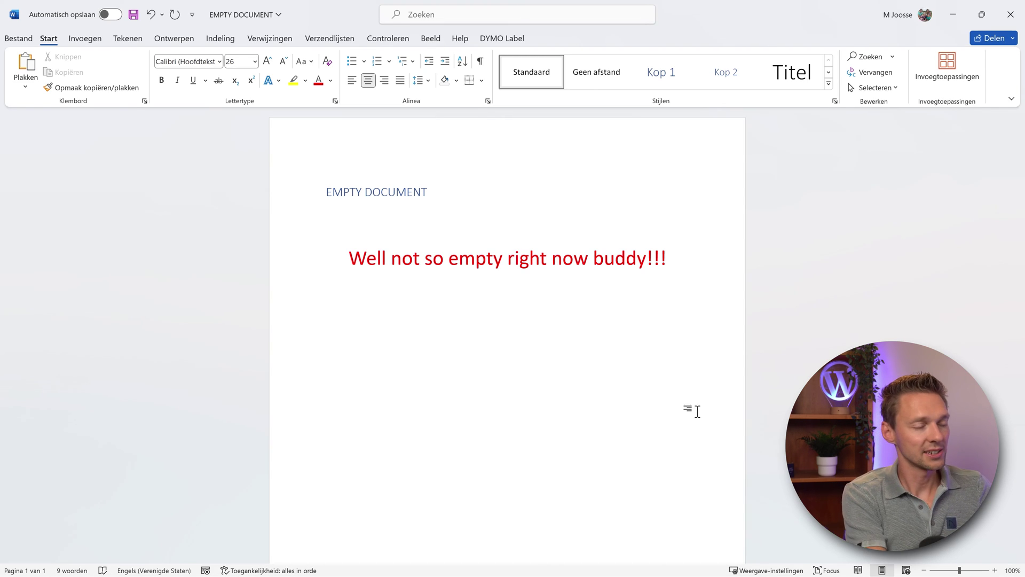
pyautogui.write('Change this')
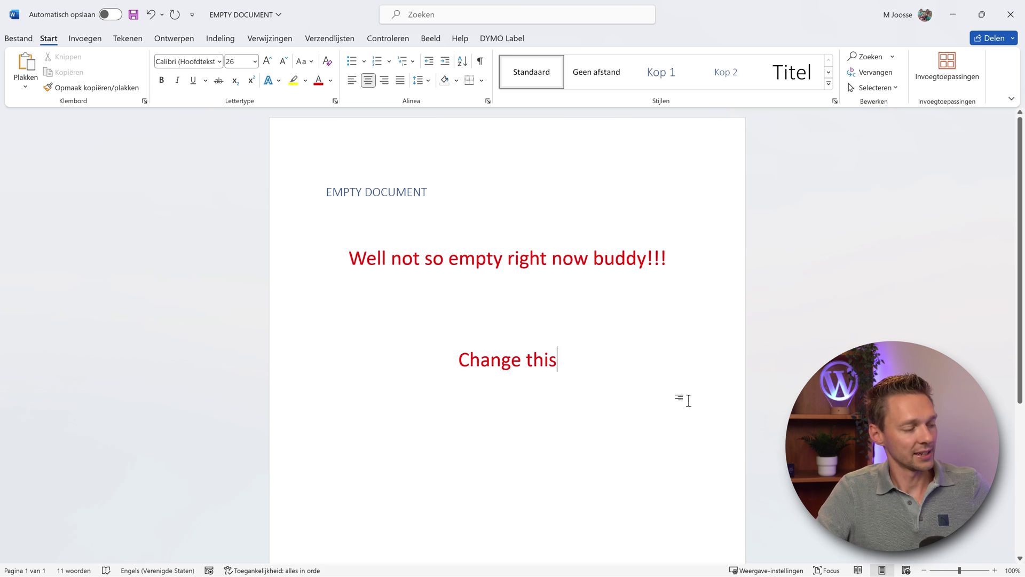
pyautogui.hotkey('ctrl', 's')
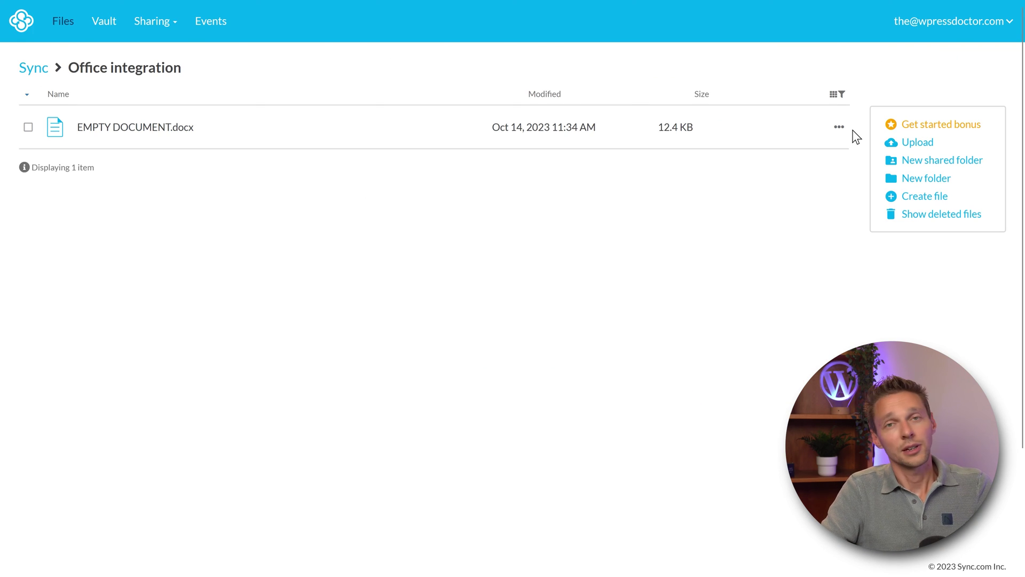
# Step: Show the version history of EMPTY DOCUMENT.docx from its details panel
pyautogui.click(177, 131)
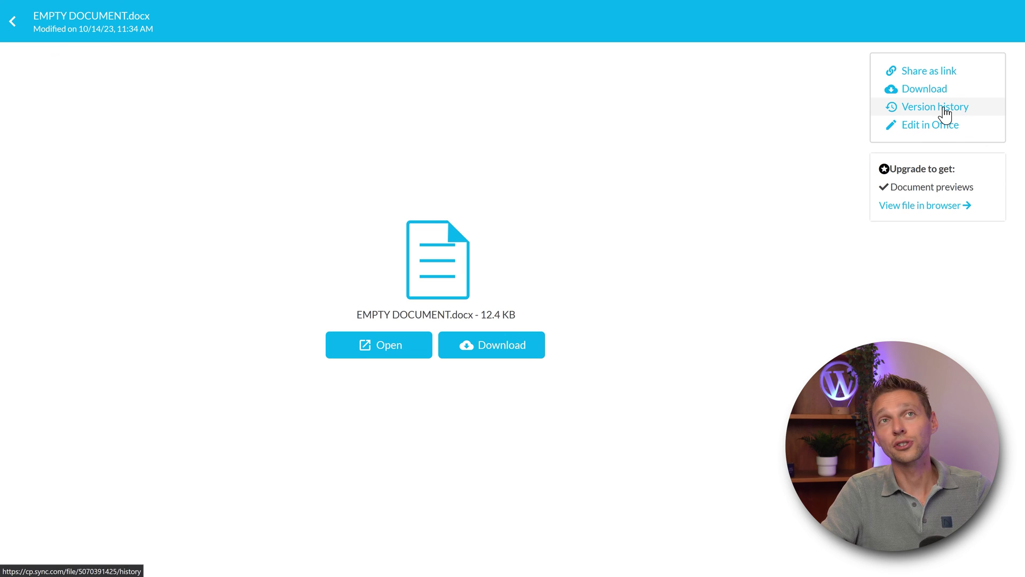
pyautogui.click(944, 110)
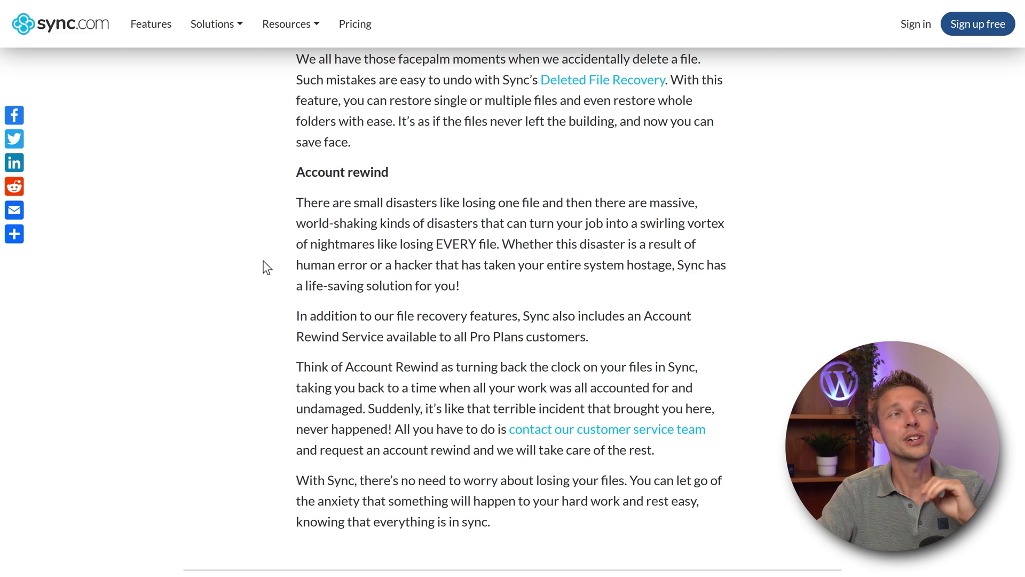
# Step: Highlight the article's passages on Account rewind, Pro plans and 365-day version retention
pyautogui.moveTo(709, 436); pyautogui.dragTo(674, 445)
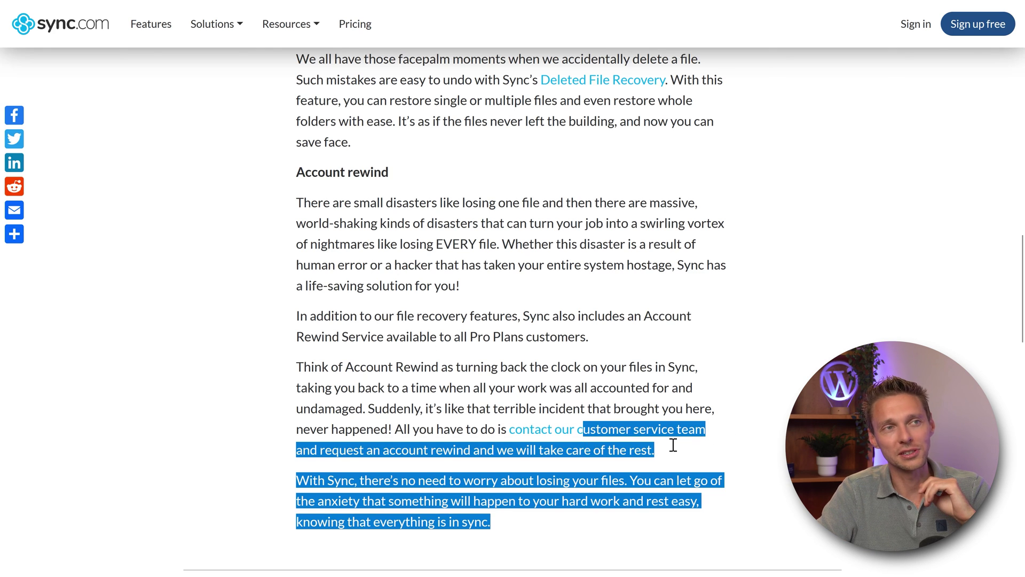
pyautogui.click(673, 445)
pyautogui.moveTo(389, 171); pyautogui.dragTo(286, 221)
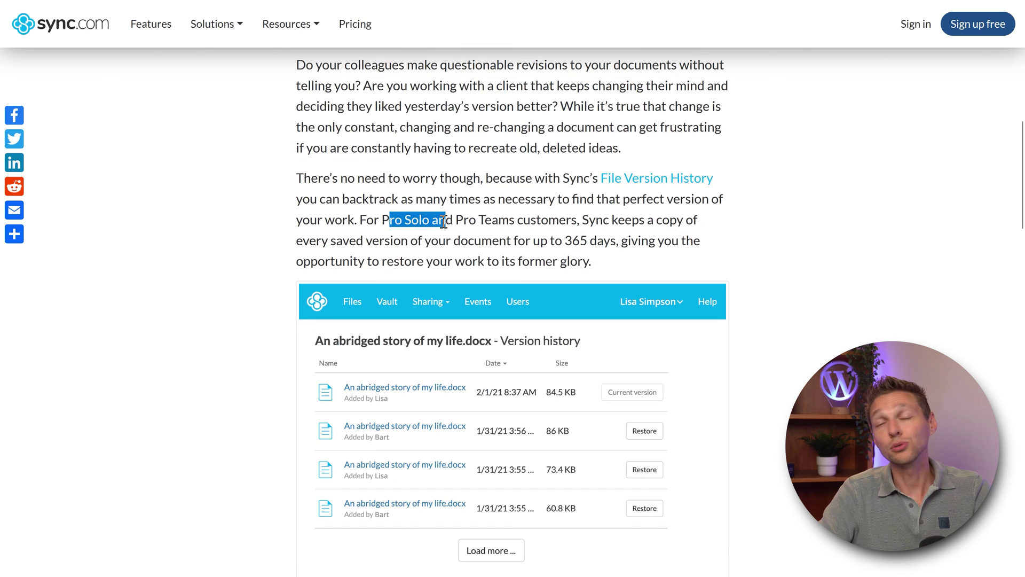
pyautogui.moveTo(437, 221); pyautogui.dragTo(497, 224)
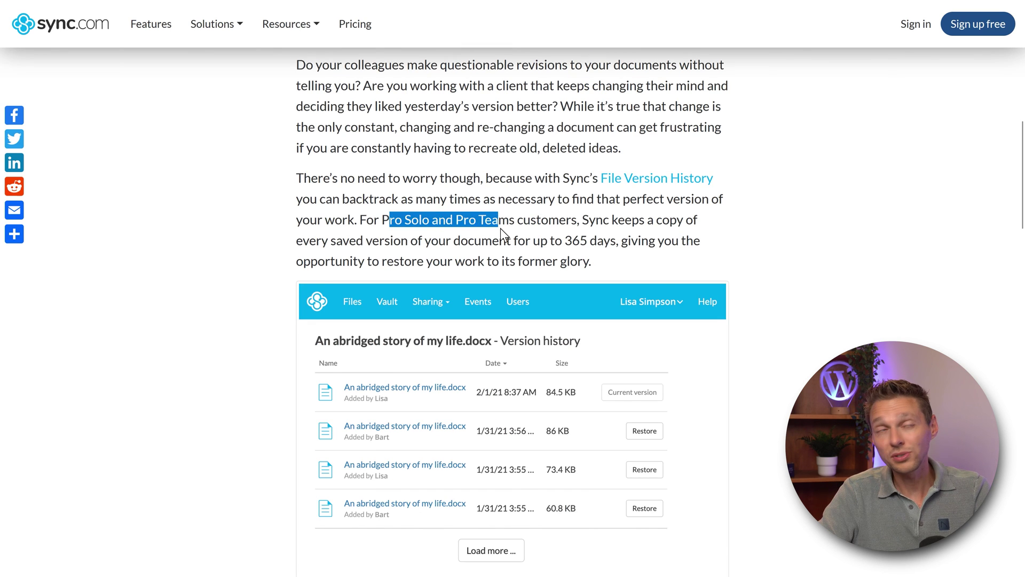
pyautogui.click(500, 228)
pyautogui.moveTo(564, 242); pyautogui.dragTo(588, 243)
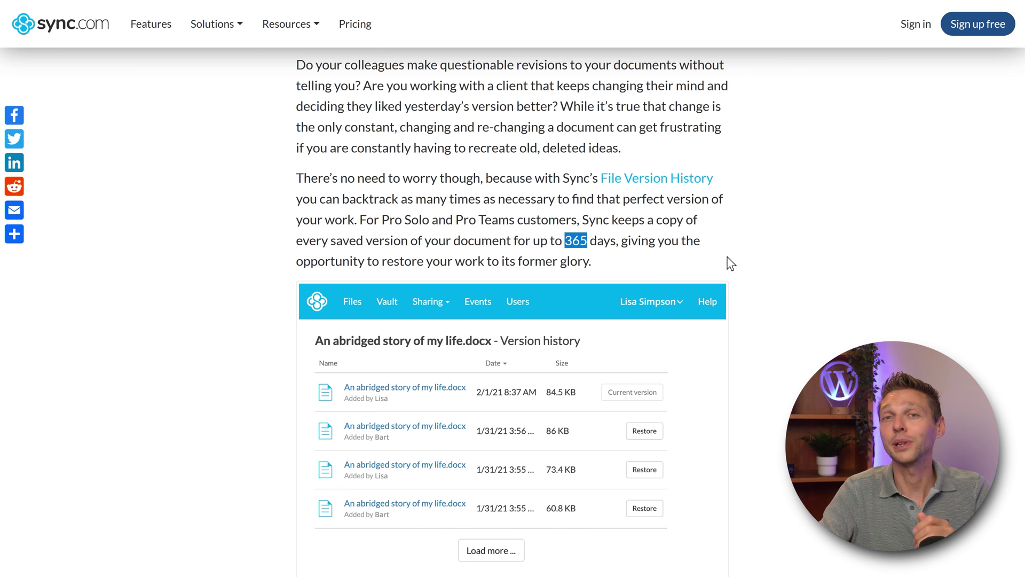
# Step: Autoscroll the SOC compliance page down to the SOC report explanation
pyautogui.middleClick(954, 275)
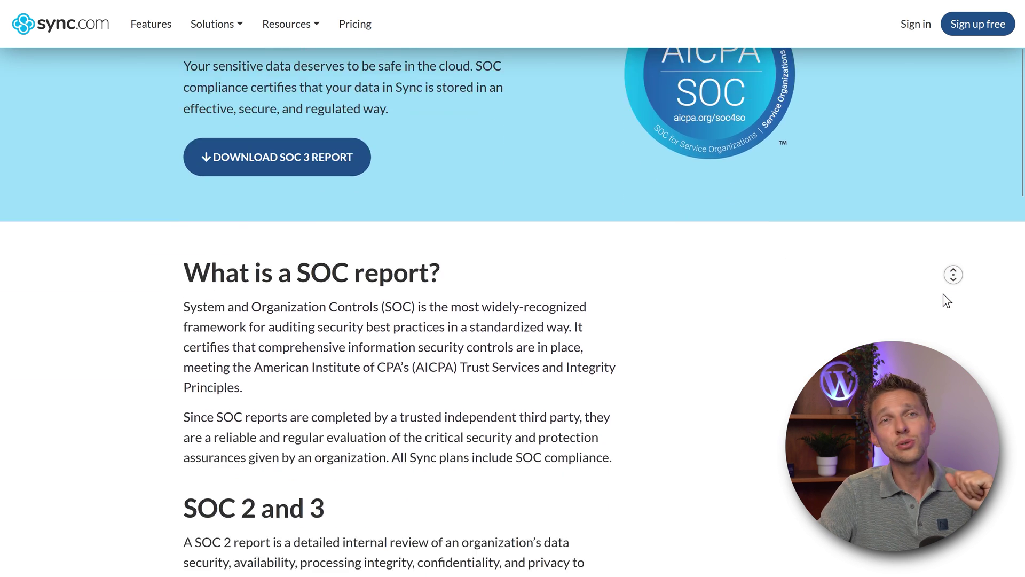